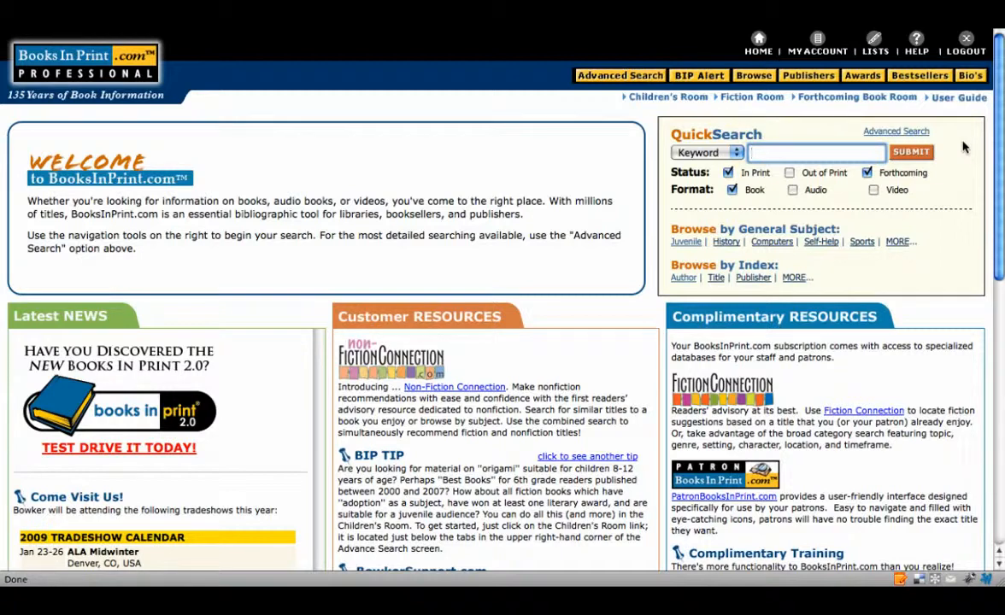
Run a quick search for "under the dome" by title, covering in-print and forthcoming books
{"action": "type", "text": "under the dome"}
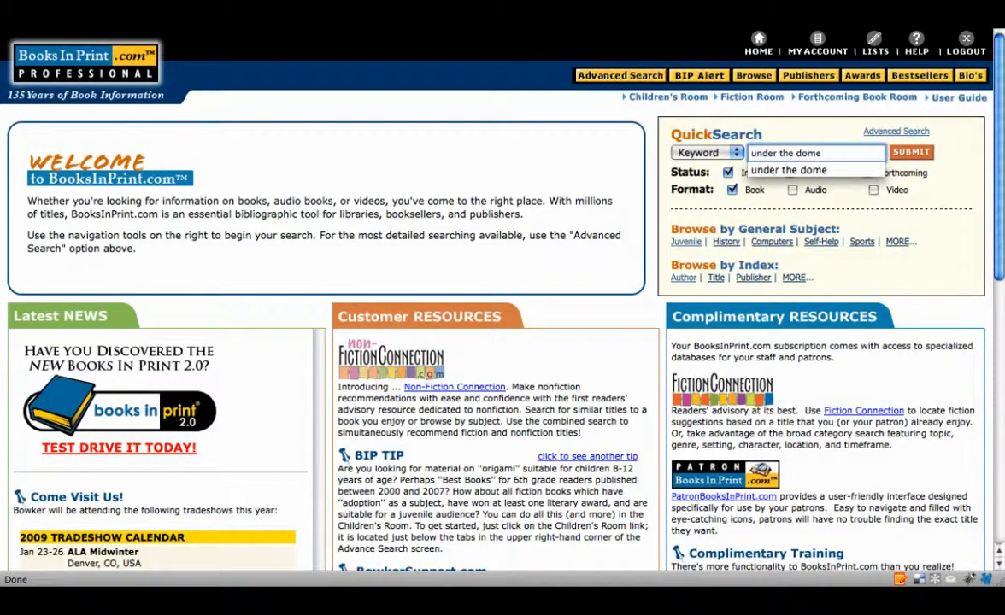
{"action": "left_click", "coordinate": [648, 148]}
{"action": "left_click", "coordinate": [709, 154]}
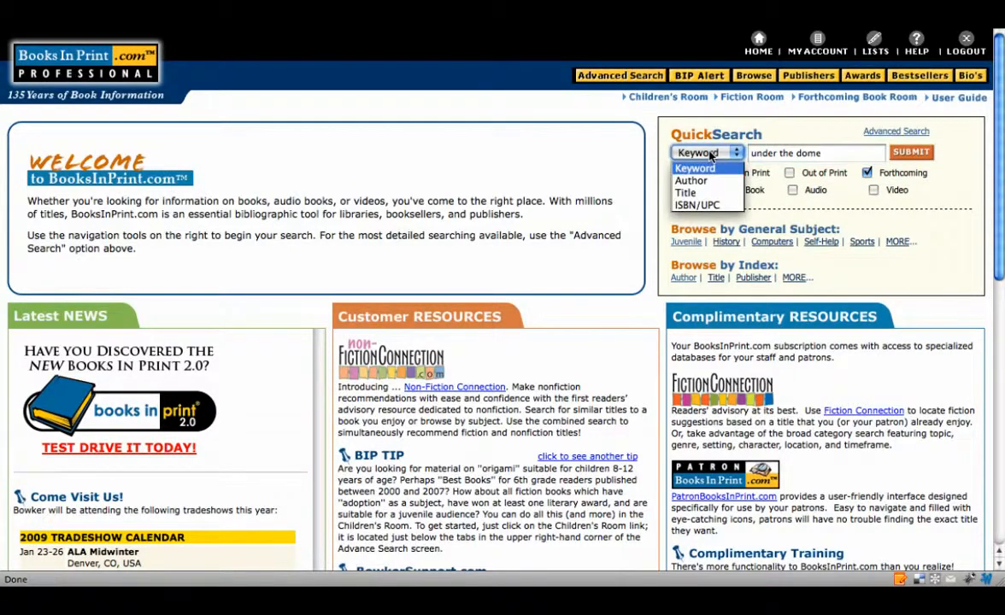
{"action": "left_click", "coordinate": [703, 192]}
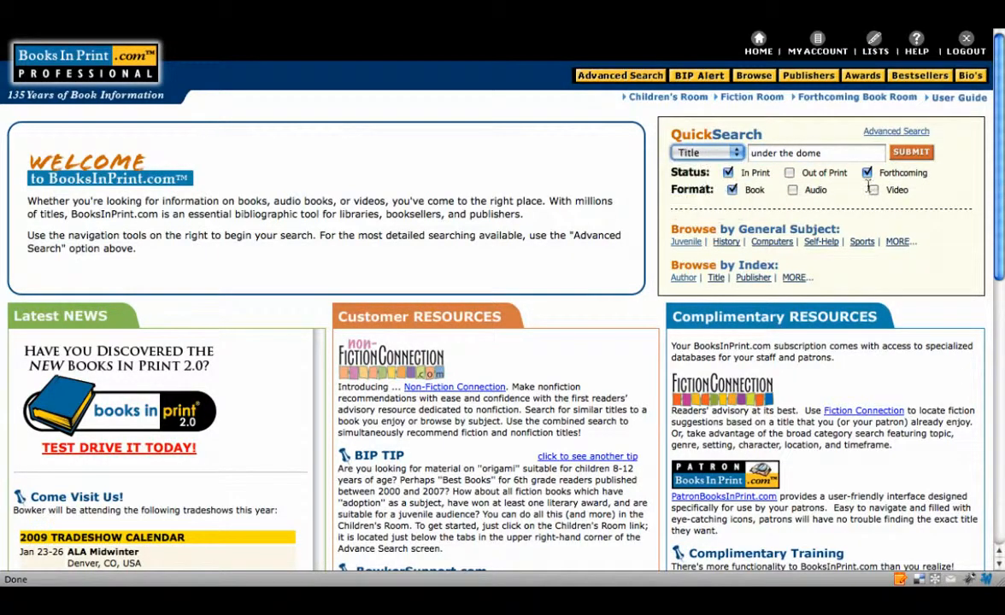
{"action": "left_click", "coordinate": [920, 154]}
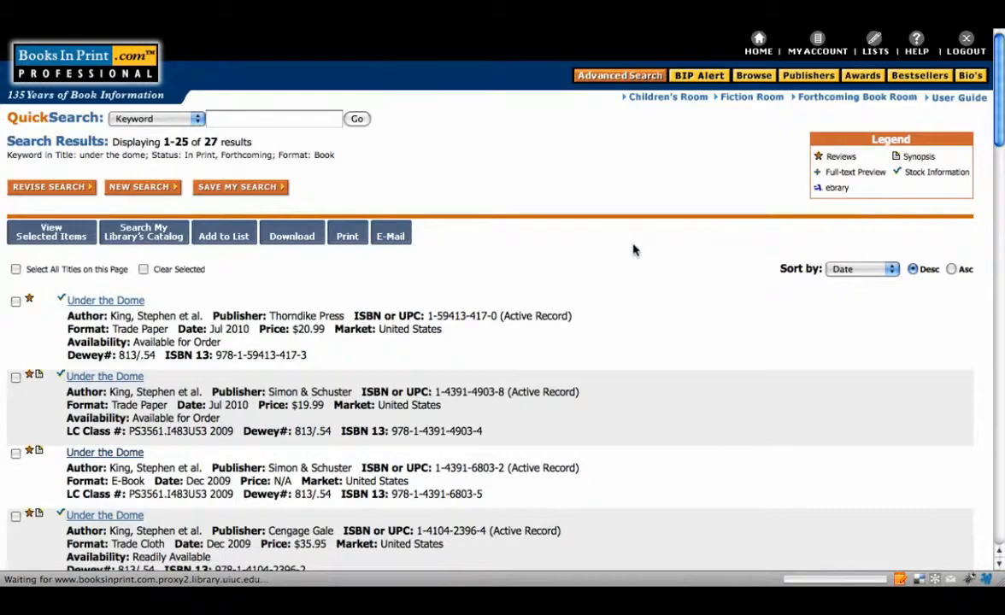
Look through the title search results and review the available sort options without changing the sort order
{"action": "scroll", "coordinate": [633, 250], "scroll_direction": "down", "scroll_amount": 10}
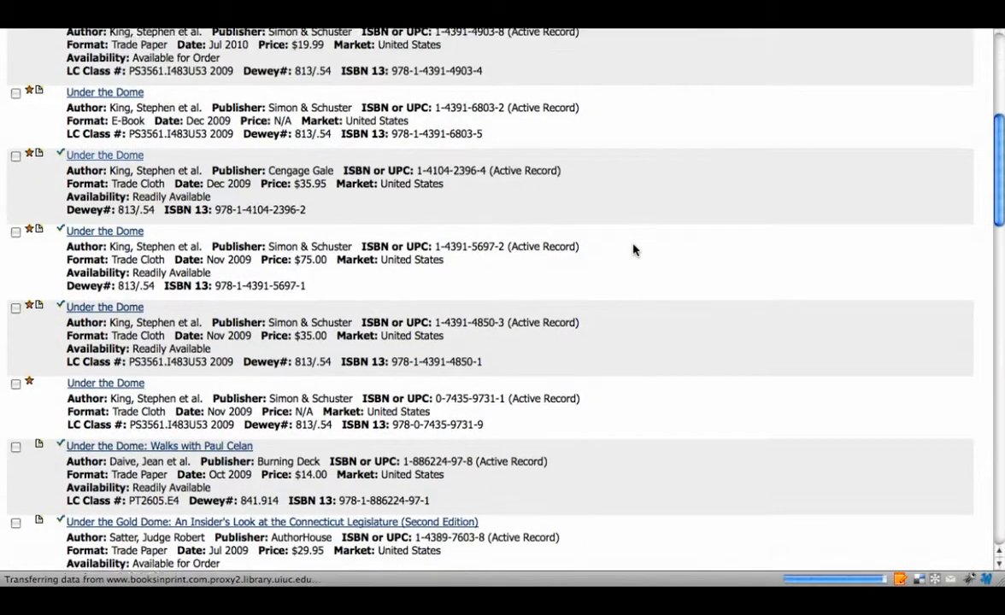
{"action": "scroll", "coordinate": [633, 249], "scroll_direction": "down", "scroll_amount": 12}
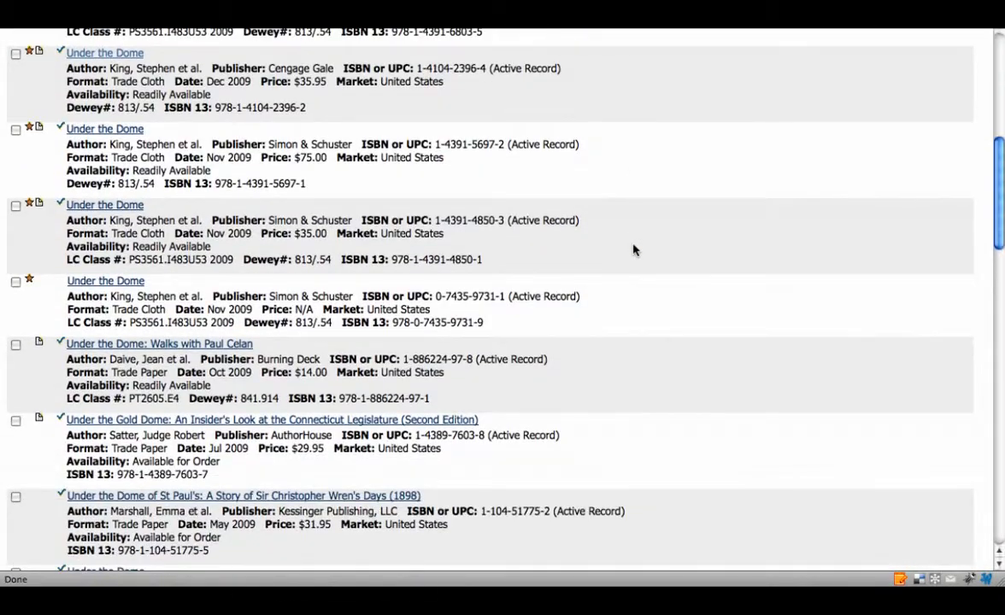
{"action": "scroll", "coordinate": [633, 249], "scroll_direction": "down", "scroll_amount": 3}
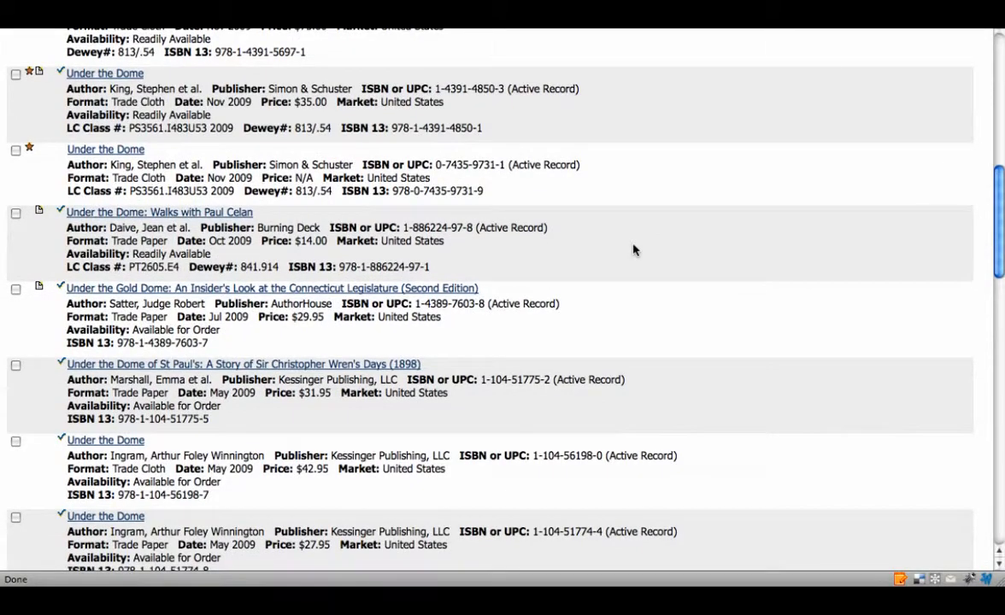
{"action": "scroll", "coordinate": [633, 249], "scroll_direction": "down", "scroll_amount": 3}
{"action": "scroll", "coordinate": [633, 250], "scroll_direction": "up", "scroll_amount": 17}
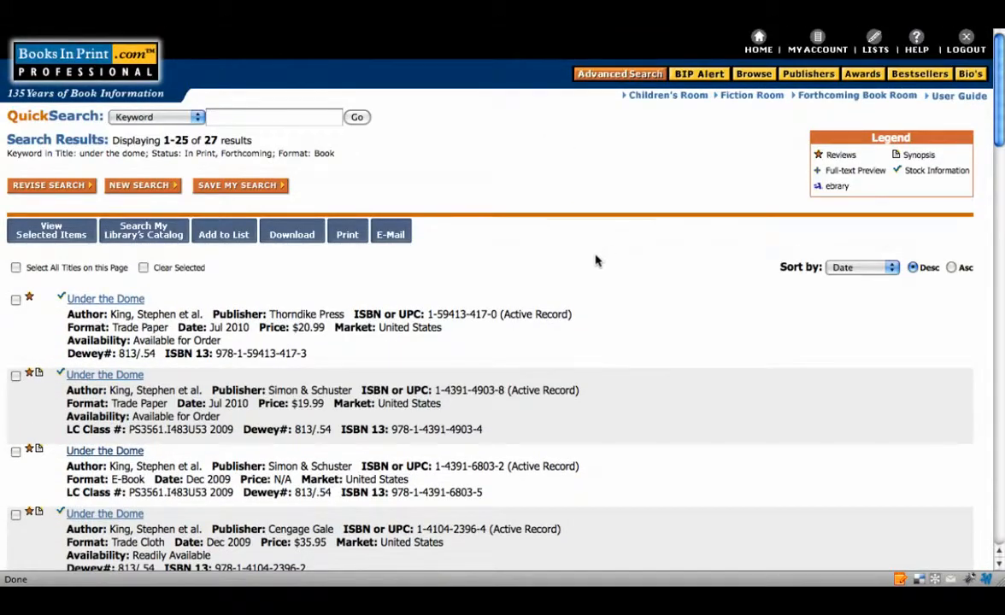
{"action": "left_click", "coordinate": [857, 267]}
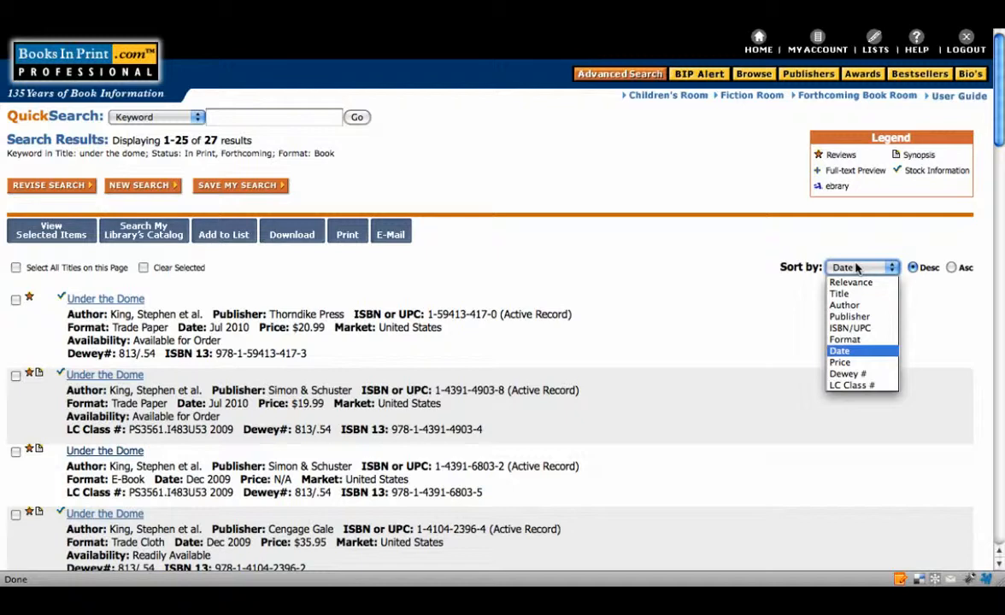
{"action": "left_click", "coordinate": [656, 245]}
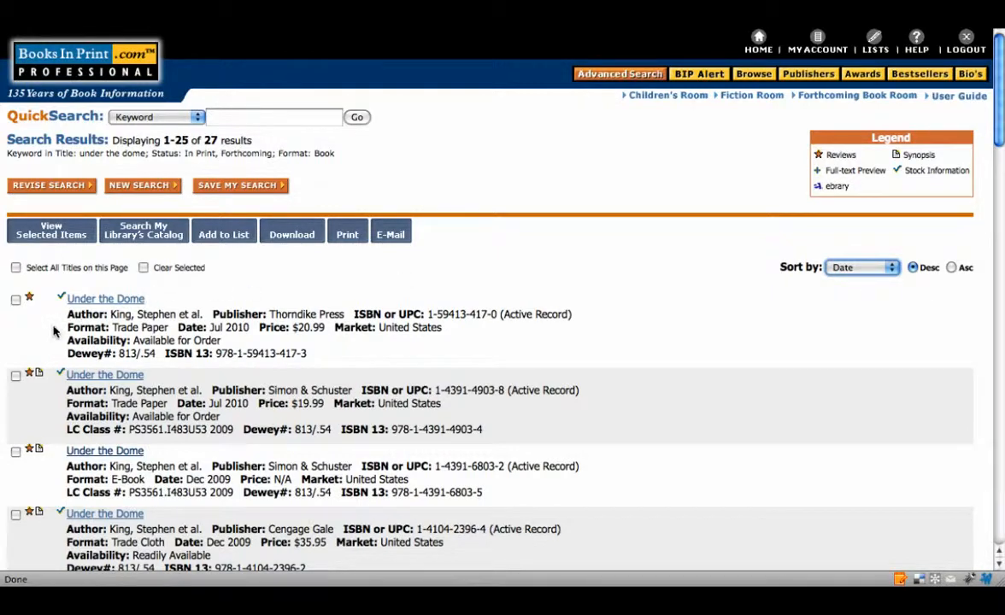
{"action": "left_click", "coordinate": [16, 301]}
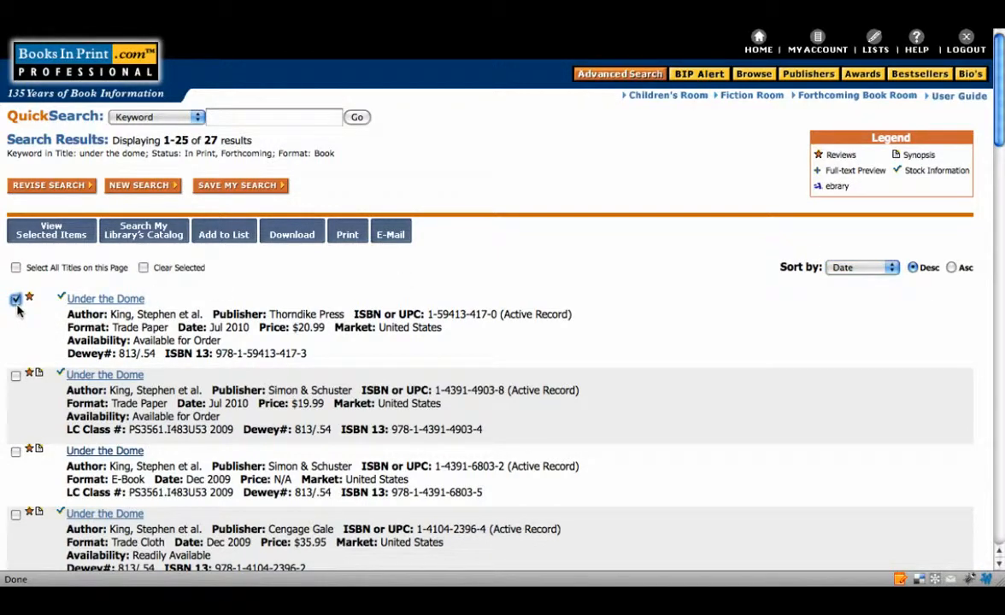
{"action": "left_click", "coordinate": [16, 302]}
{"action": "left_click_drag", "start_coordinate": [282, 272], "coordinate": [241, 254]}
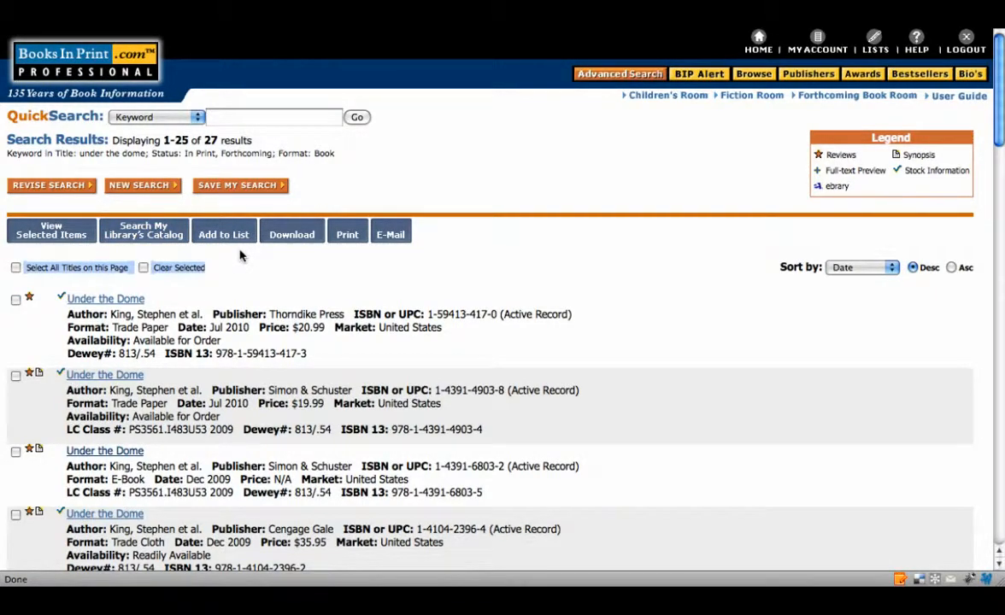
{"action": "left_click", "coordinate": [330, 267]}
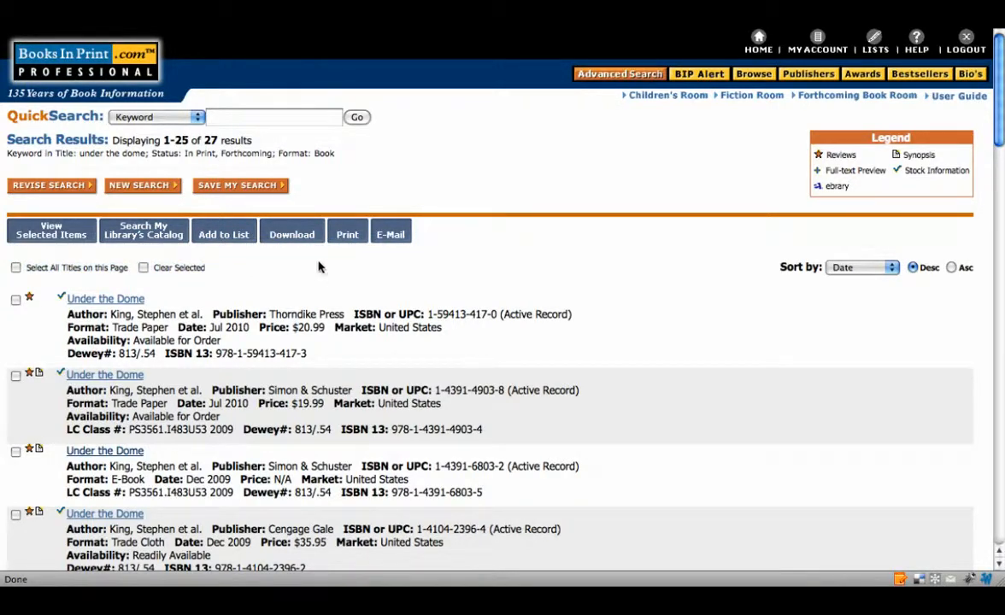
{"action": "left_click_drag", "start_coordinate": [312, 263], "coordinate": [533, 246]}
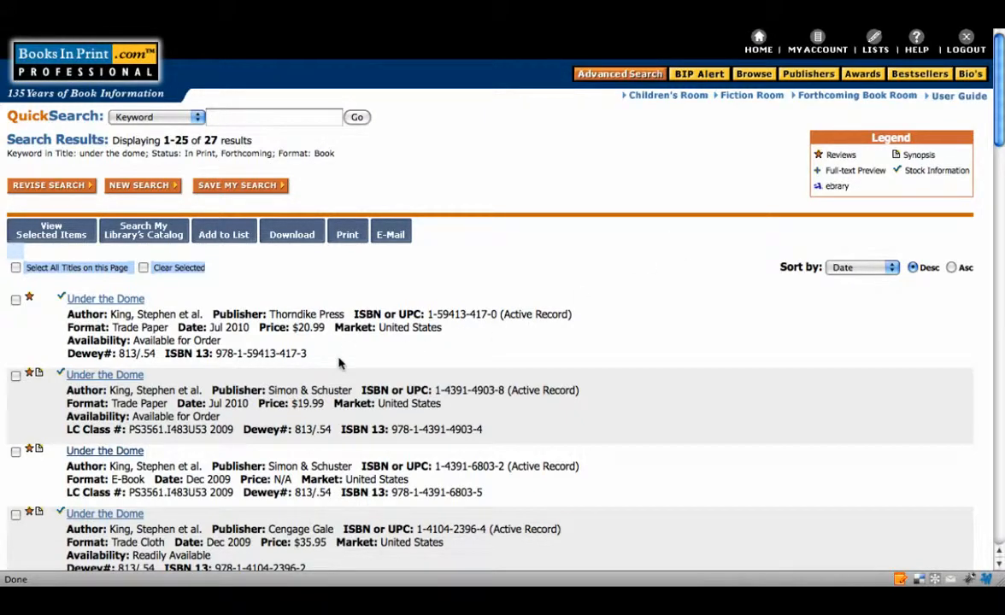
Open the Simon & Schuster trade paper record of Under the Dome dated July 2010 and examine its full description
{"action": "left_click", "coordinate": [117, 379]}
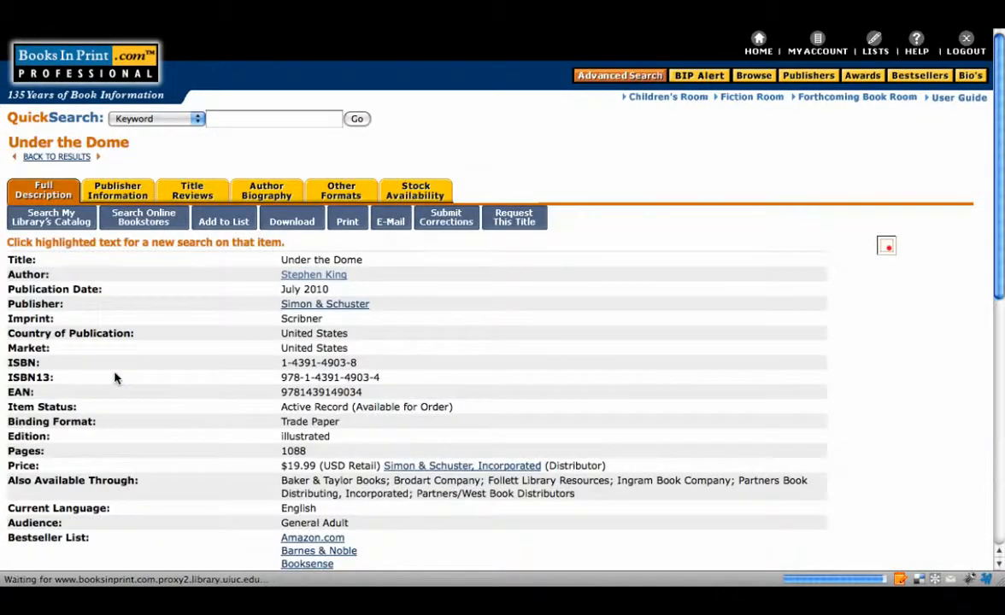
{"action": "scroll", "coordinate": [179, 351], "scroll_direction": "down", "scroll_amount": 3}
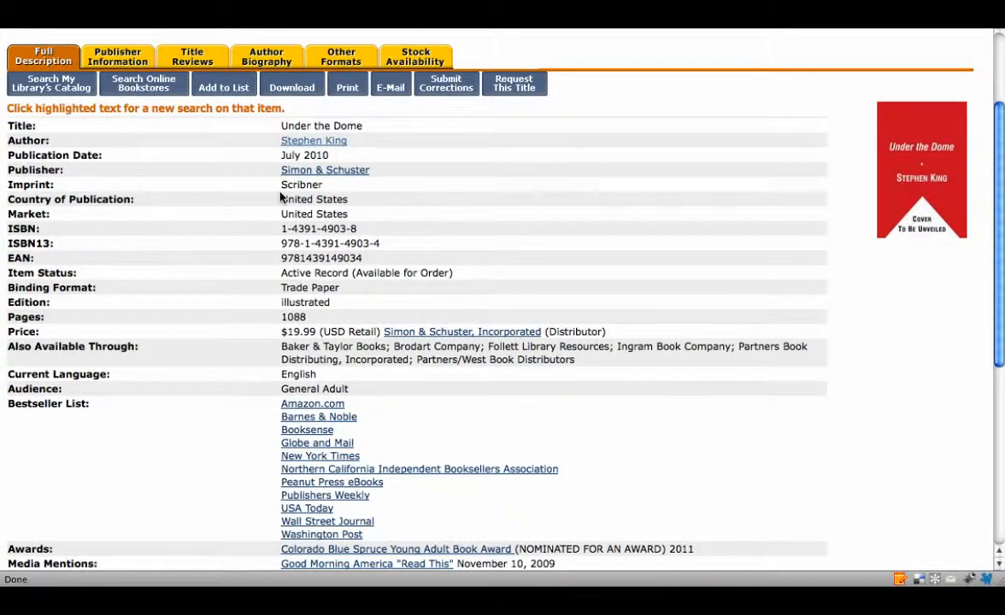
{"action": "scroll", "coordinate": [383, 208], "scroll_direction": "down", "scroll_amount": 1}
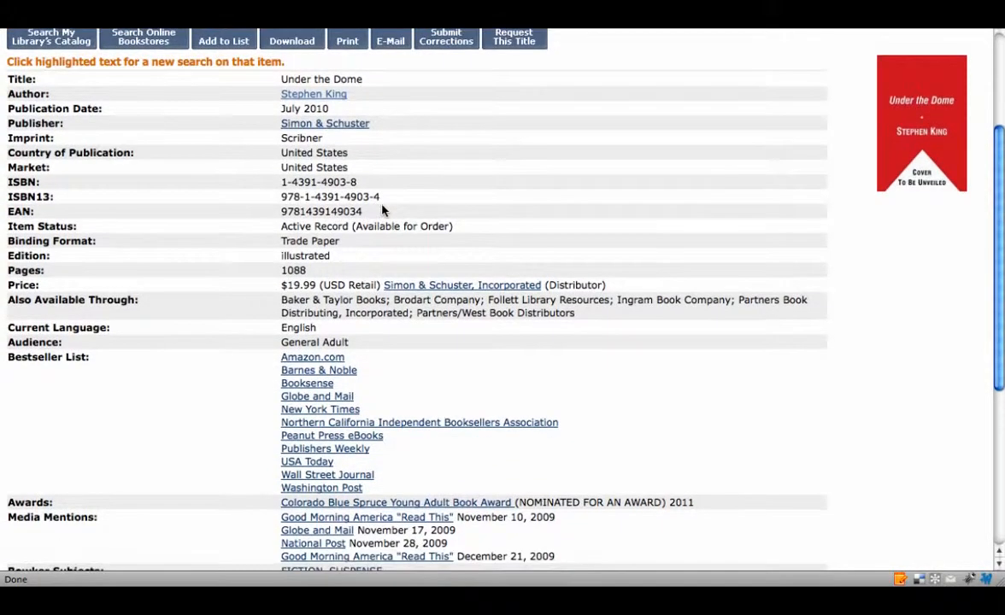
{"action": "scroll", "coordinate": [231, 223], "scroll_direction": "down", "scroll_amount": 3}
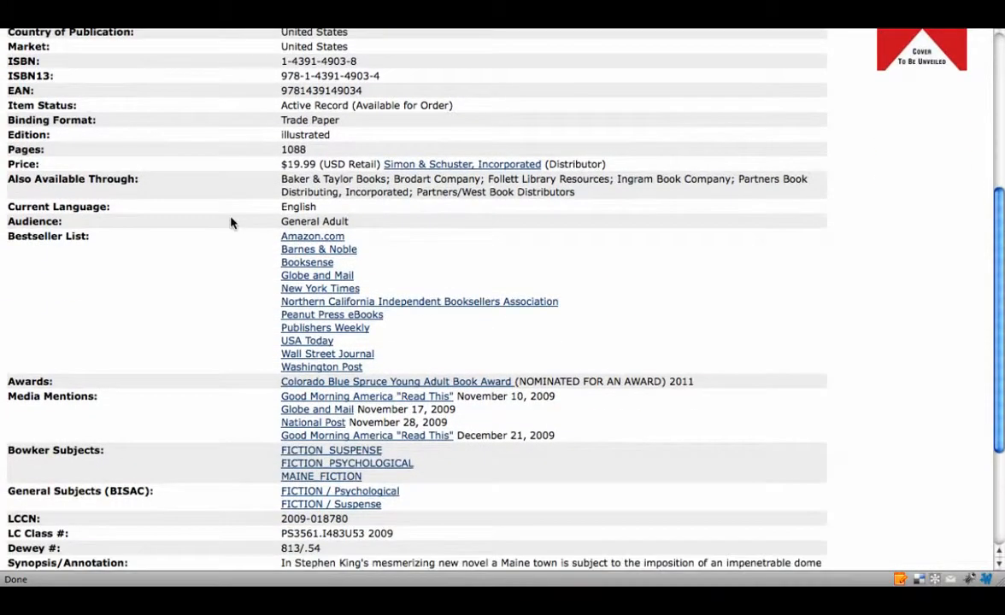
{"action": "scroll", "coordinate": [231, 223], "scroll_direction": "down", "scroll_amount": 1}
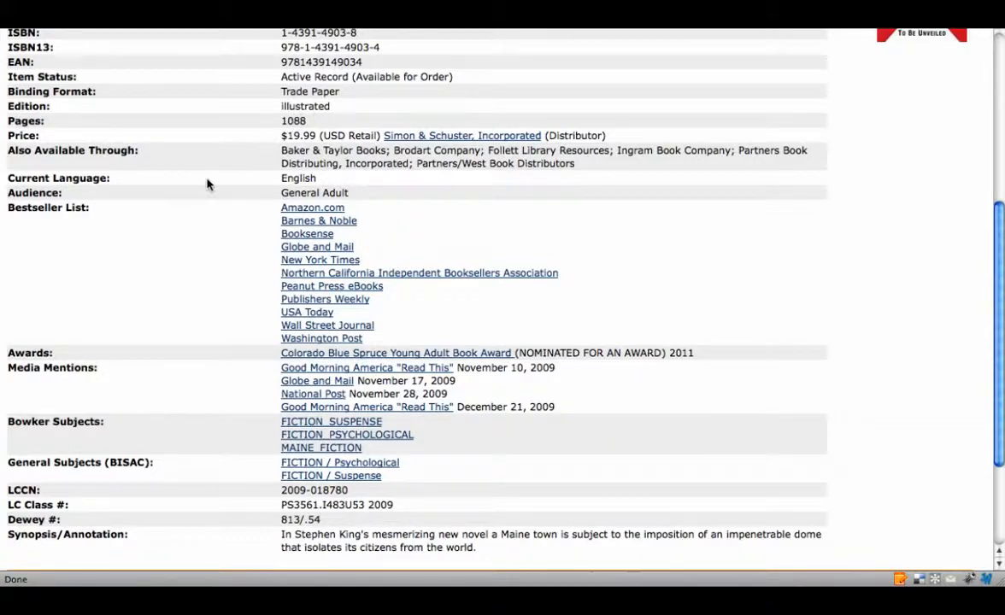
{"action": "scroll", "coordinate": [208, 184], "scroll_direction": "down", "scroll_amount": 3}
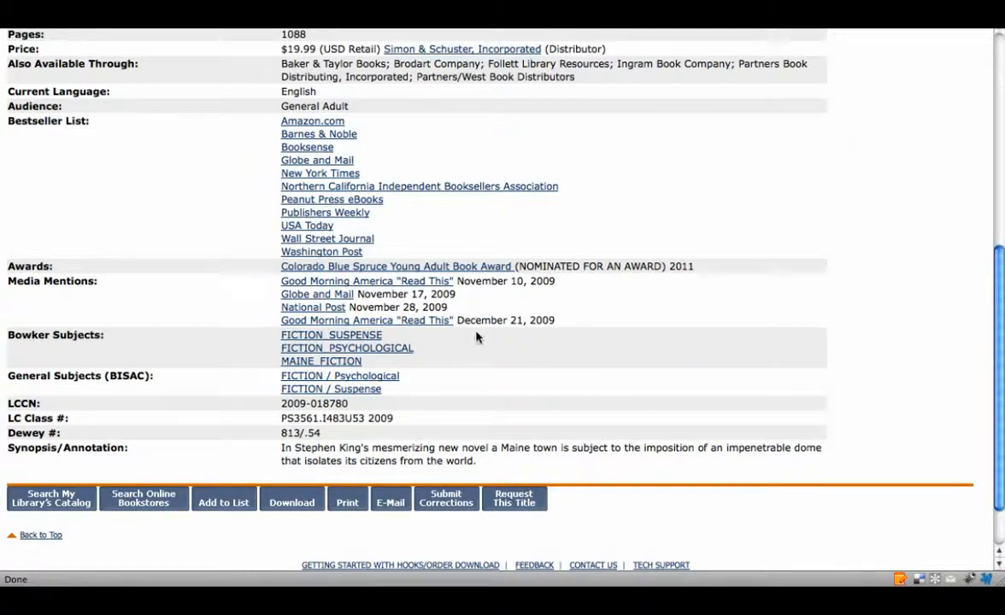
{"action": "scroll", "coordinate": [475, 337], "scroll_direction": "down", "scroll_amount": 1}
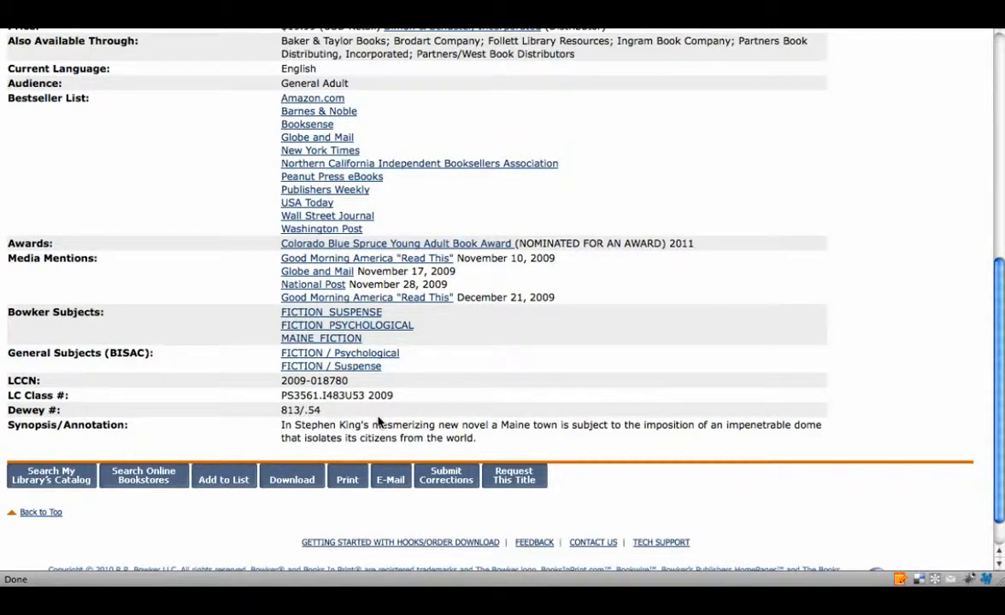
{"action": "scroll", "coordinate": [187, 371], "scroll_direction": "up", "scroll_amount": 1}
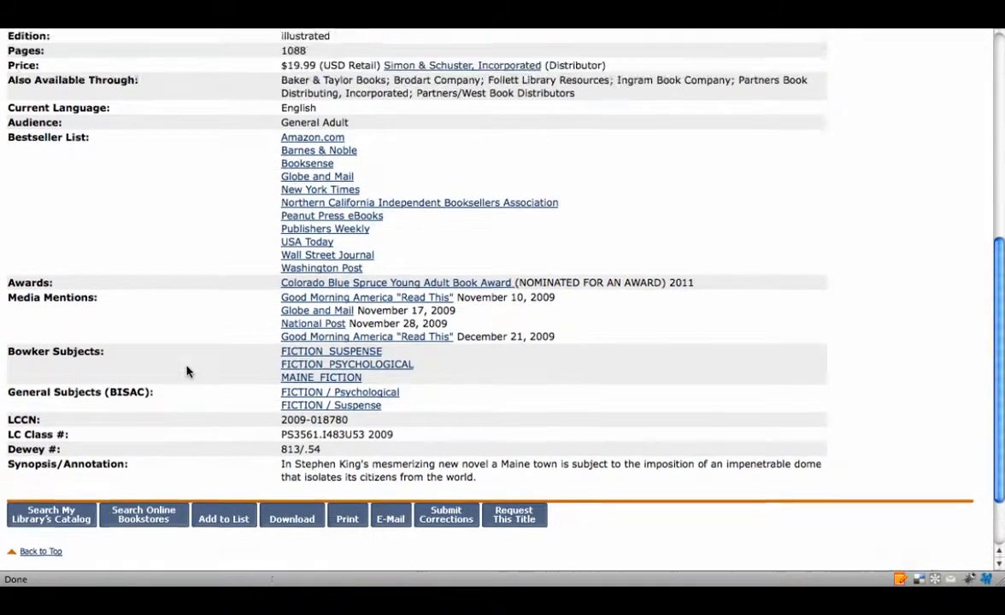
{"action": "scroll", "coordinate": [187, 371], "scroll_direction": "up", "scroll_amount": 10}
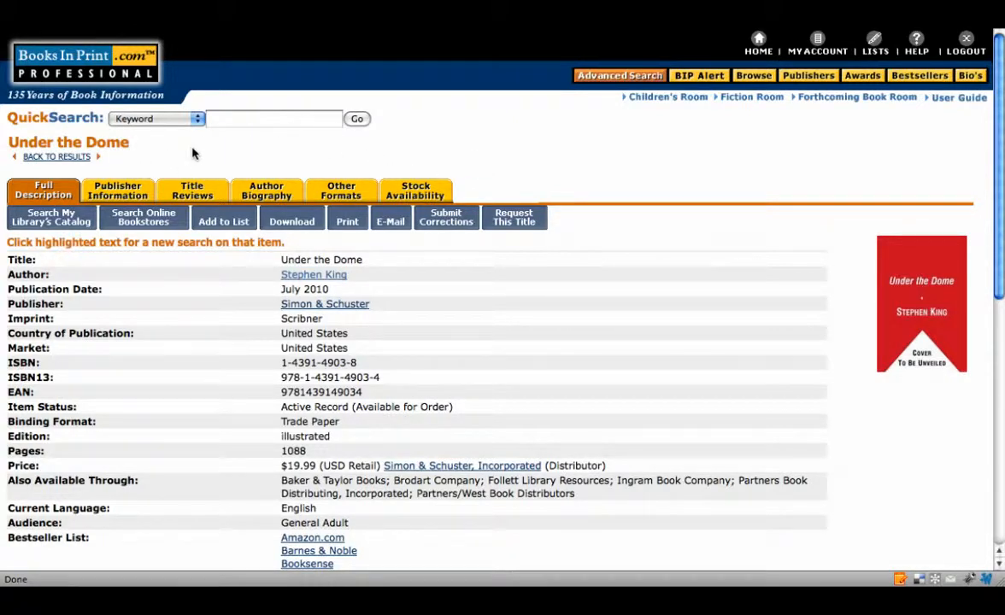
View the publisher information for Under the Dome, examining company details, contact addresses and the discount schedule
{"action": "left_click", "coordinate": [126, 187]}
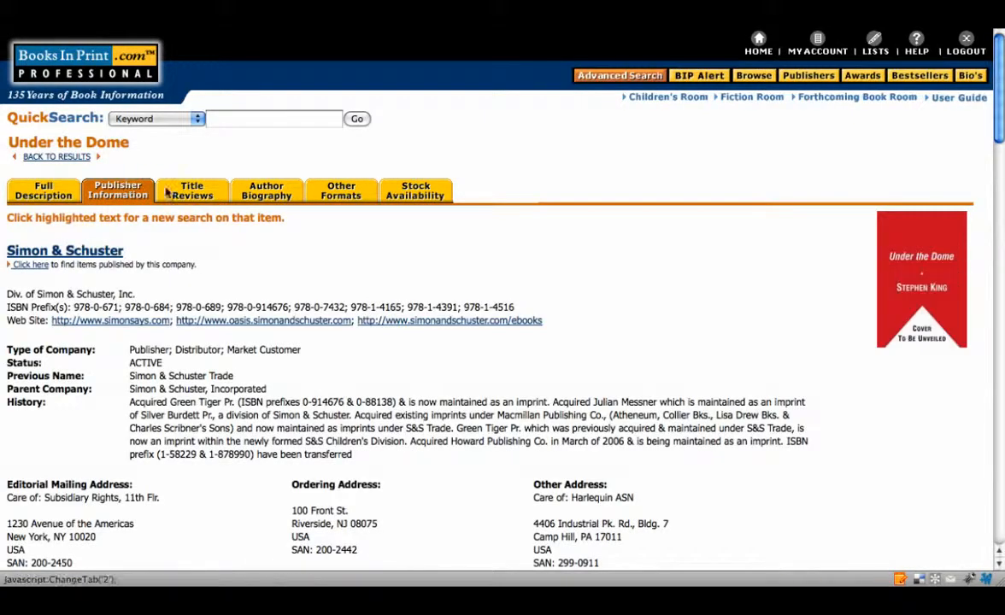
{"action": "scroll", "coordinate": [653, 314], "scroll_direction": "down", "scroll_amount": 3}
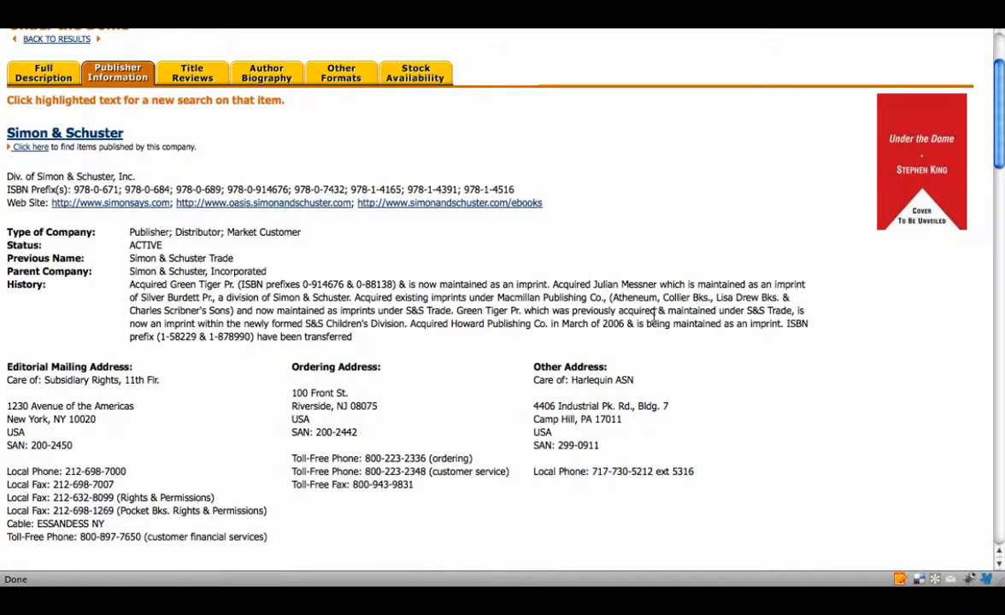
{"action": "scroll", "coordinate": [451, 335], "scroll_direction": "down", "scroll_amount": 3}
{"action": "scroll", "coordinate": [451, 335], "scroll_direction": "down", "scroll_amount": 12}
{"action": "scroll", "coordinate": [451, 335], "scroll_direction": "down", "scroll_amount": 5}
{"action": "scroll", "coordinate": [451, 335], "scroll_direction": "up", "scroll_amount": 3}
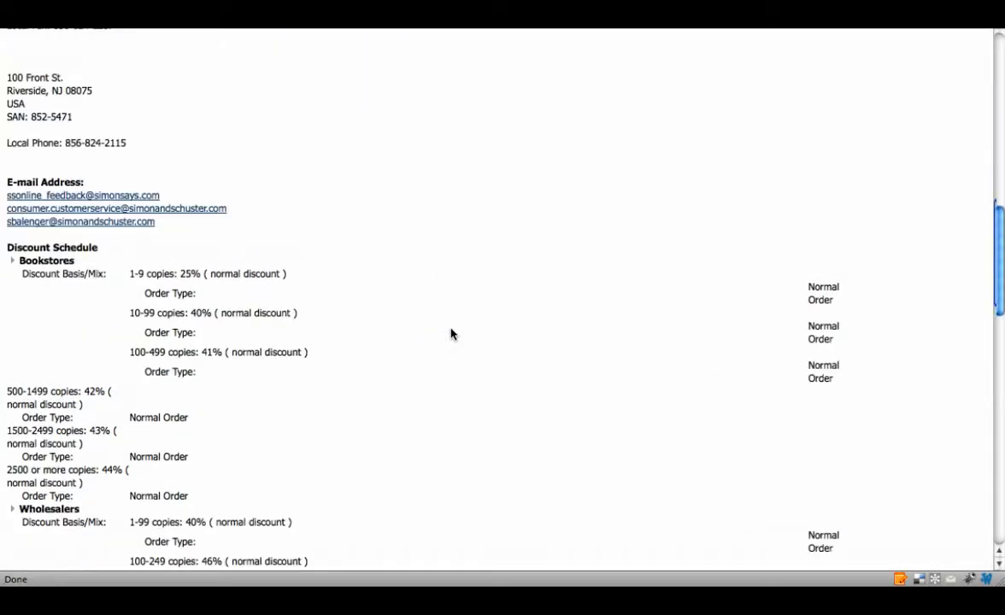
{"action": "scroll", "coordinate": [451, 334], "scroll_direction": "up", "scroll_amount": 15}
{"action": "scroll", "coordinate": [451, 333], "scroll_direction": "up", "scroll_amount": 3}
View the title reviews for Under the Dome, examining the full-text reviews and the list of review citations
{"action": "left_click", "coordinate": [185, 177]}
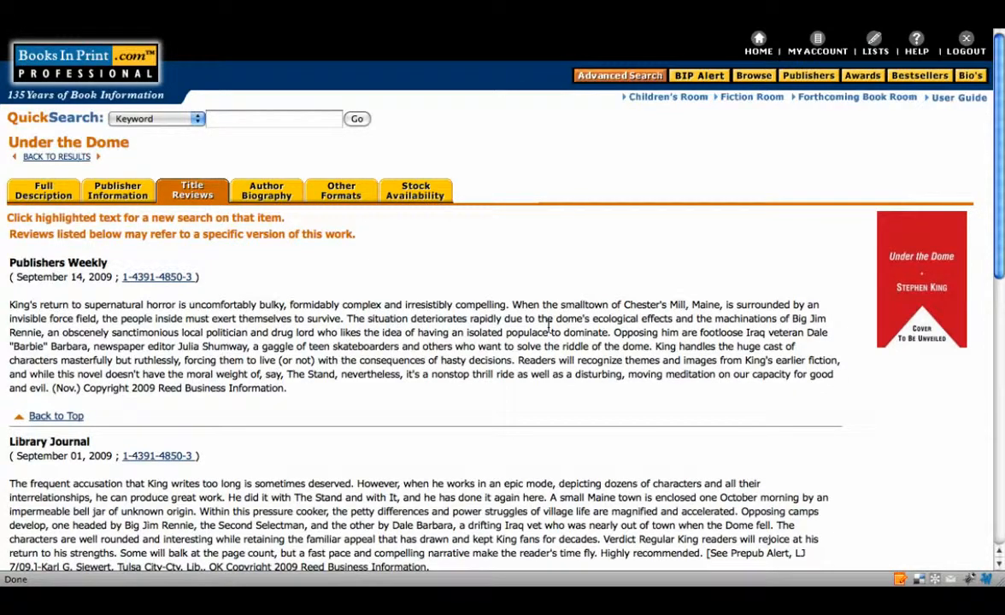
{"action": "scroll", "coordinate": [550, 325], "scroll_direction": "down", "scroll_amount": 2}
{"action": "scroll", "coordinate": [547, 330], "scroll_direction": "down", "scroll_amount": 2}
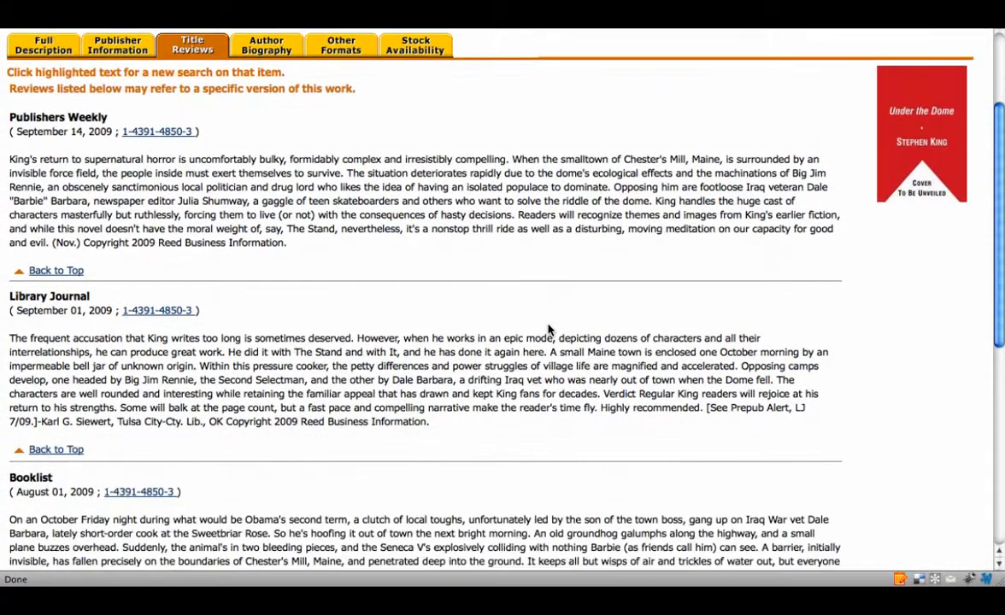
{"action": "scroll", "coordinate": [402, 235], "scroll_direction": "down", "scroll_amount": 2}
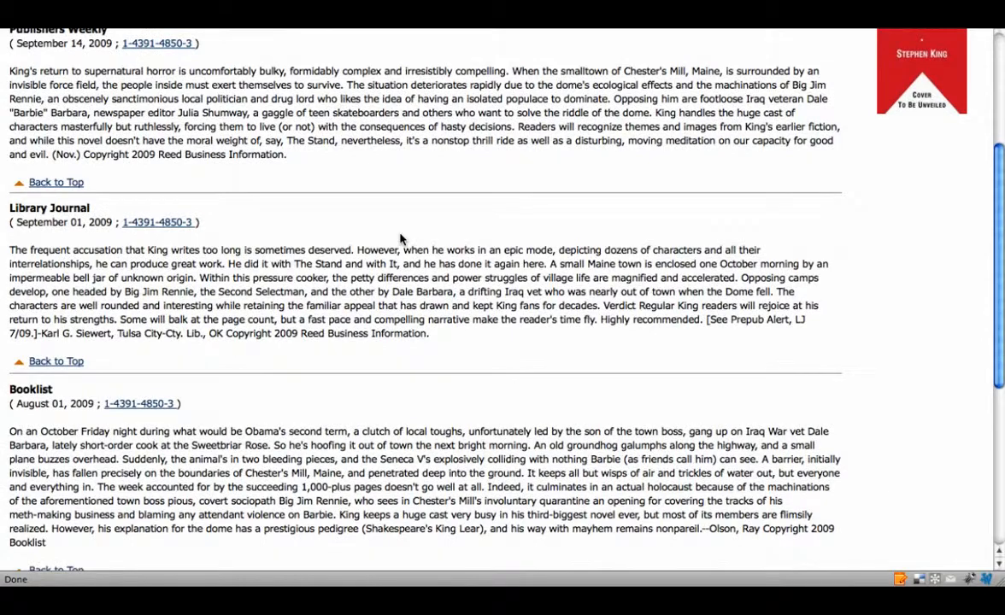
{"action": "scroll", "coordinate": [400, 240], "scroll_direction": "down", "scroll_amount": 4}
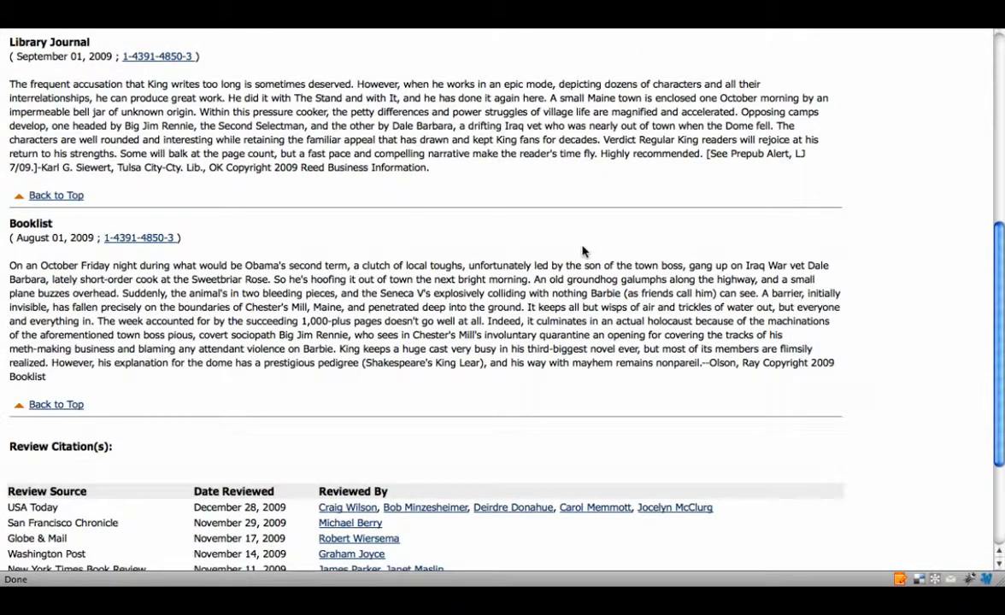
{"action": "scroll", "coordinate": [538, 233], "scroll_direction": "down", "scroll_amount": 3}
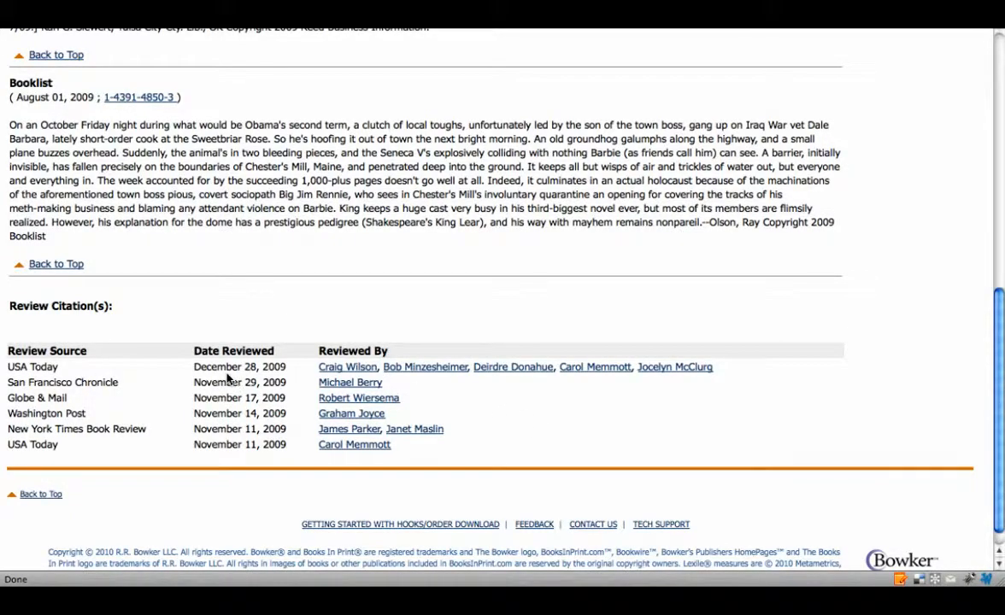
{"action": "scroll", "coordinate": [239, 367], "scroll_direction": "down", "scroll_amount": 1}
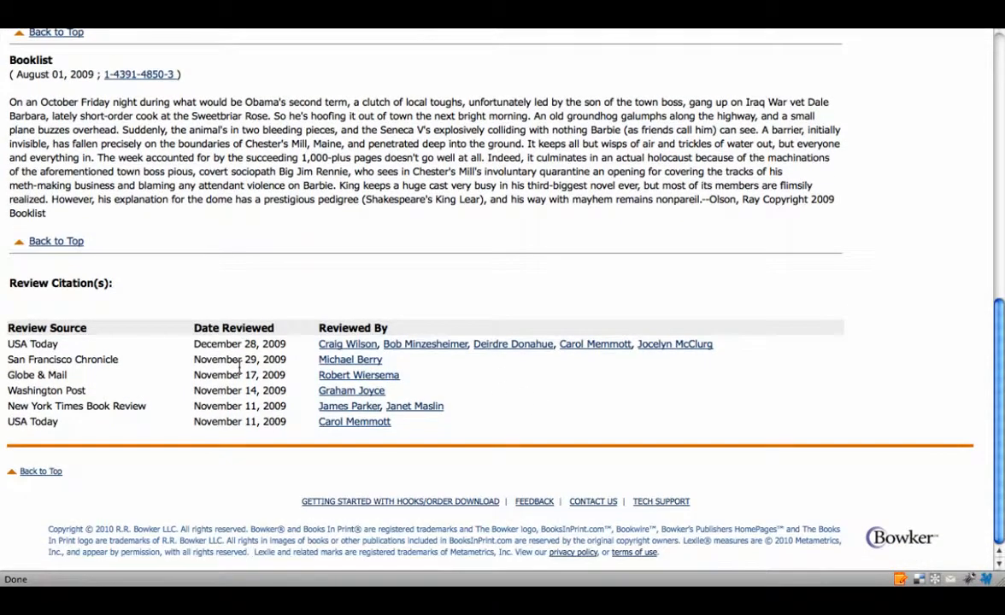
{"action": "scroll", "coordinate": [239, 368], "scroll_direction": "up", "scroll_amount": 15}
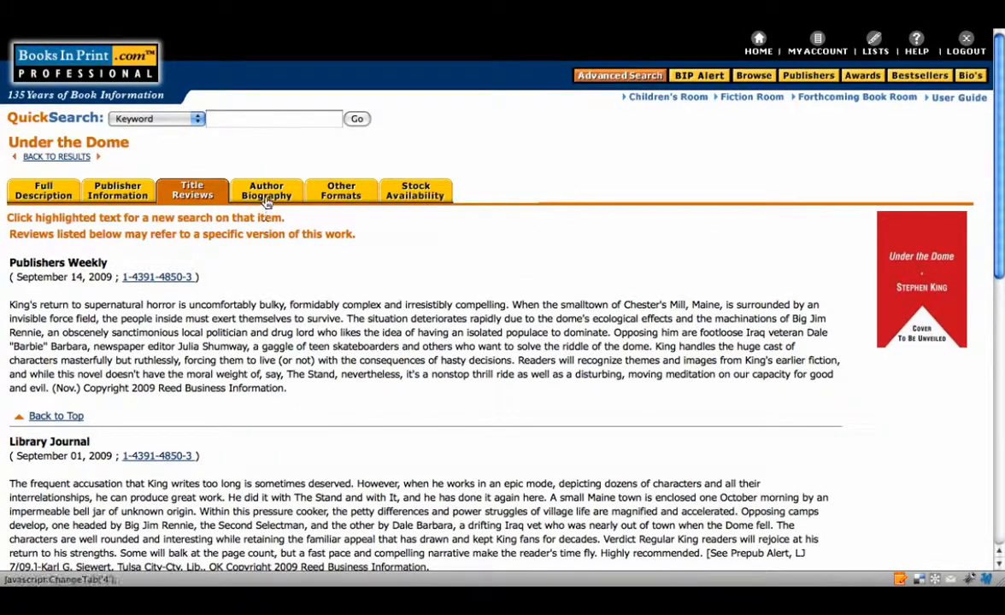
View the author biography of Stephen King from the Under the Dome record
{"action": "left_click", "coordinate": [267, 195]}
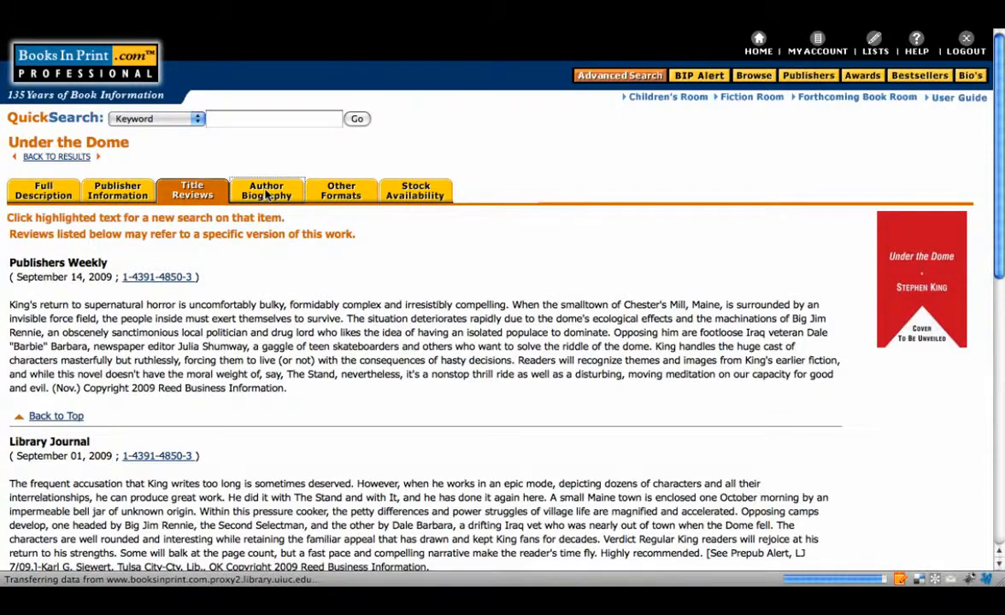
{"action": "scroll", "coordinate": [596, 341], "scroll_direction": "down", "scroll_amount": 3}
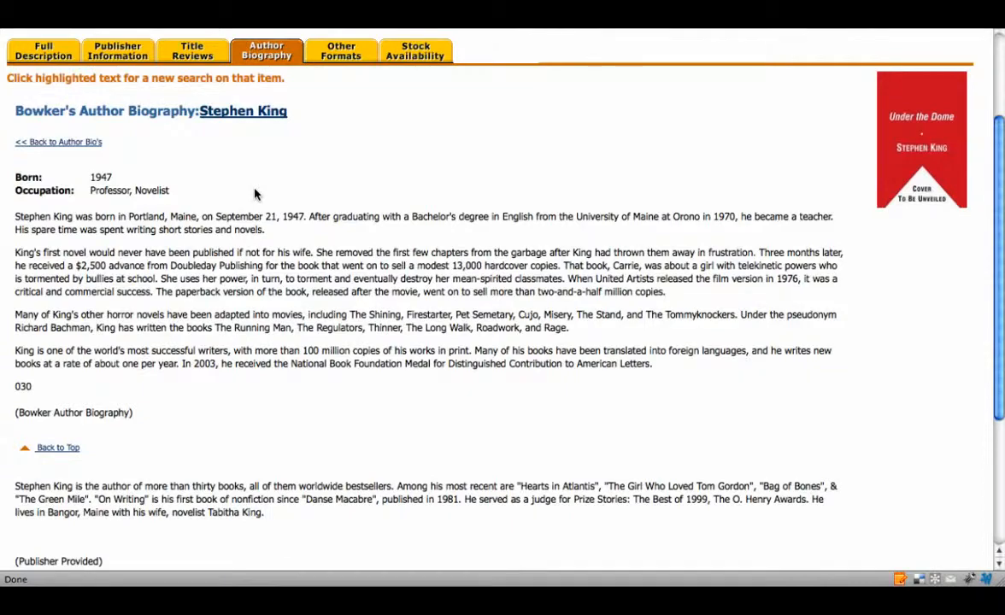
View the other formats of Under the Dome, examining each edition's publisher, ISBN, price and binding
{"action": "scroll", "coordinate": [254, 194], "scroll_direction": "up", "scroll_amount": 3}
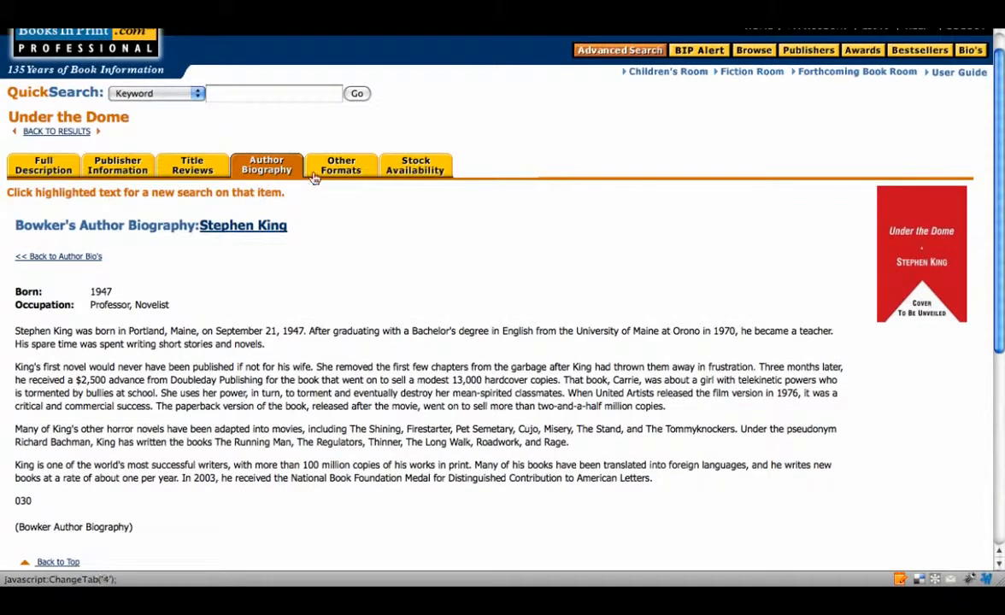
{"action": "left_click", "coordinate": [346, 172]}
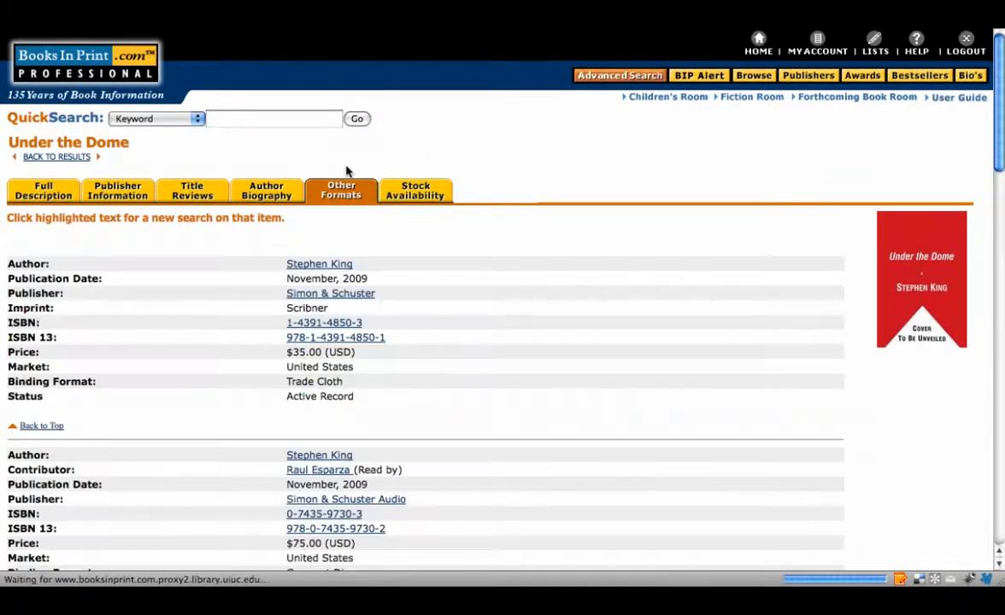
{"action": "scroll", "coordinate": [551, 237], "scroll_direction": "down", "scroll_amount": 10}
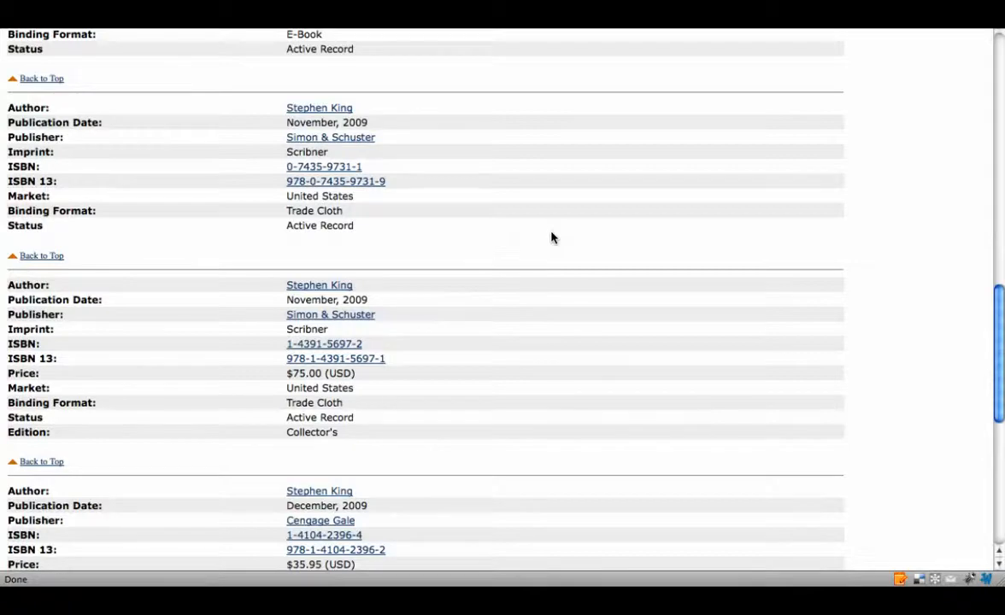
{"action": "scroll", "coordinate": [552, 237], "scroll_direction": "up", "scroll_amount": 10}
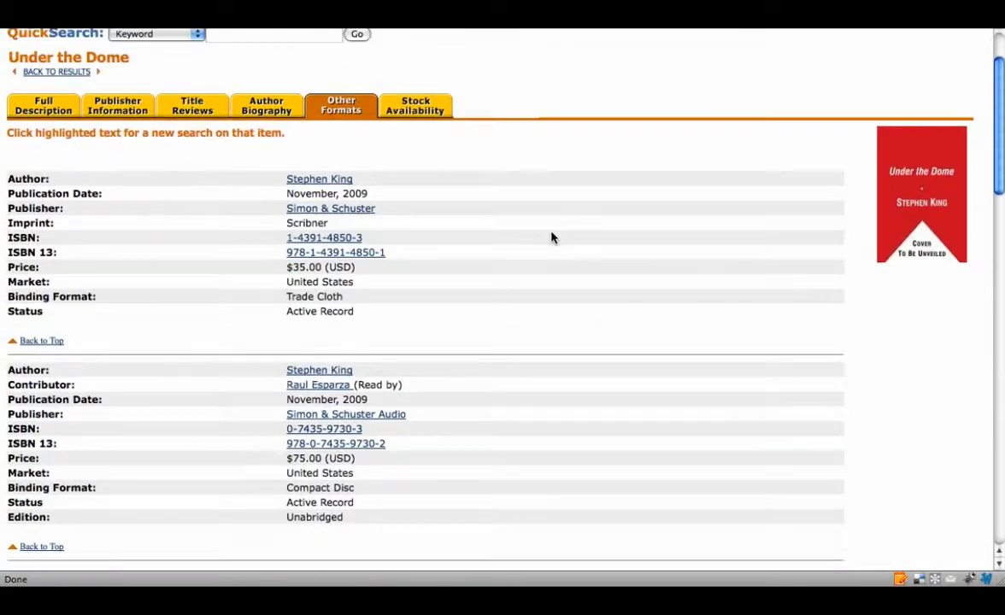
{"action": "scroll", "coordinate": [551, 237], "scroll_direction": "up", "scroll_amount": 2}
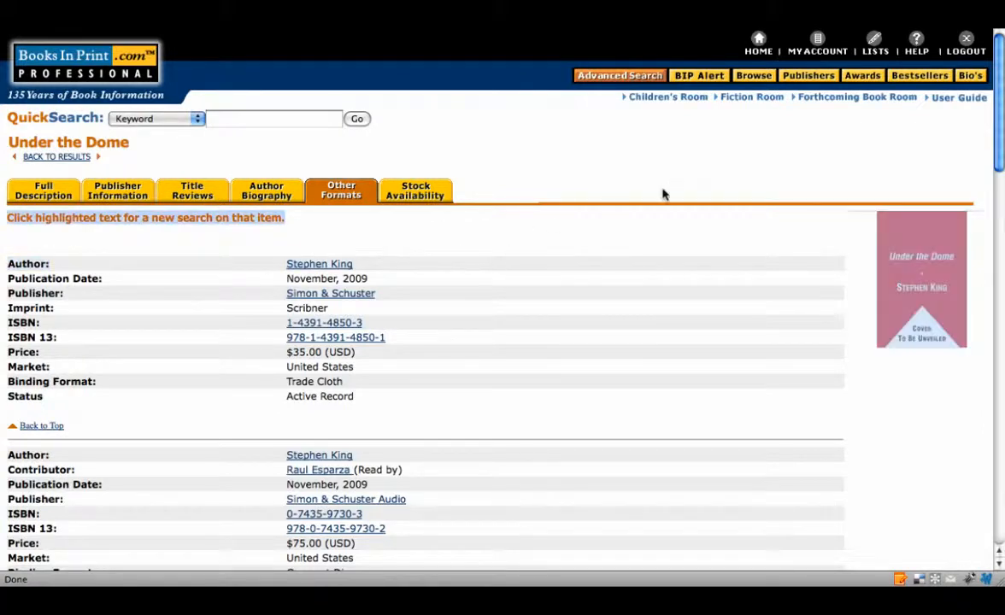
{"action": "left_click_drag", "start_coordinate": [793, 240], "coordinate": [549, 384]}
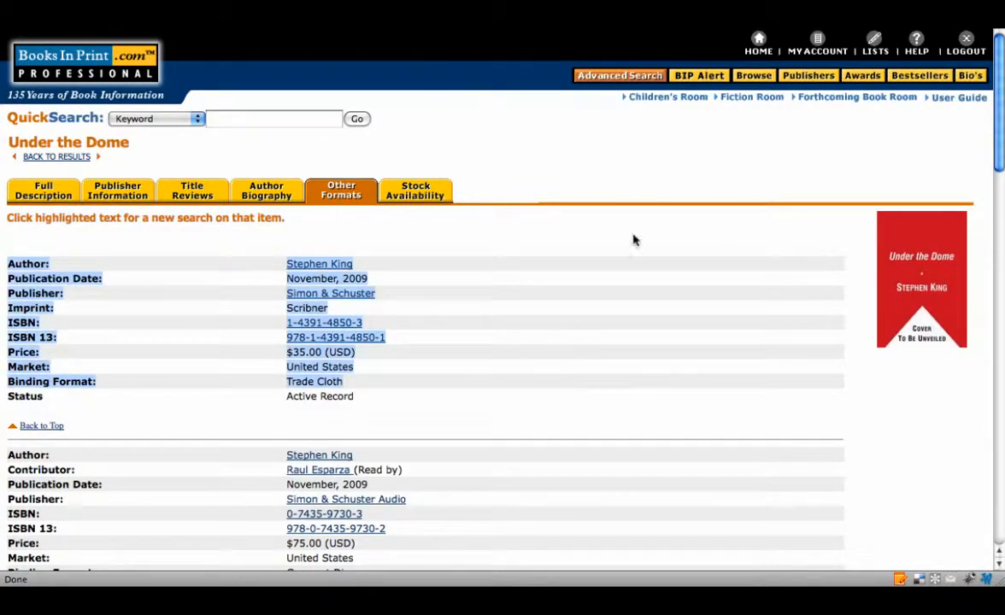
Open the advanced search page and look over its search settings, limiters and Boolean search section
{"action": "left_click", "coordinate": [597, 76]}
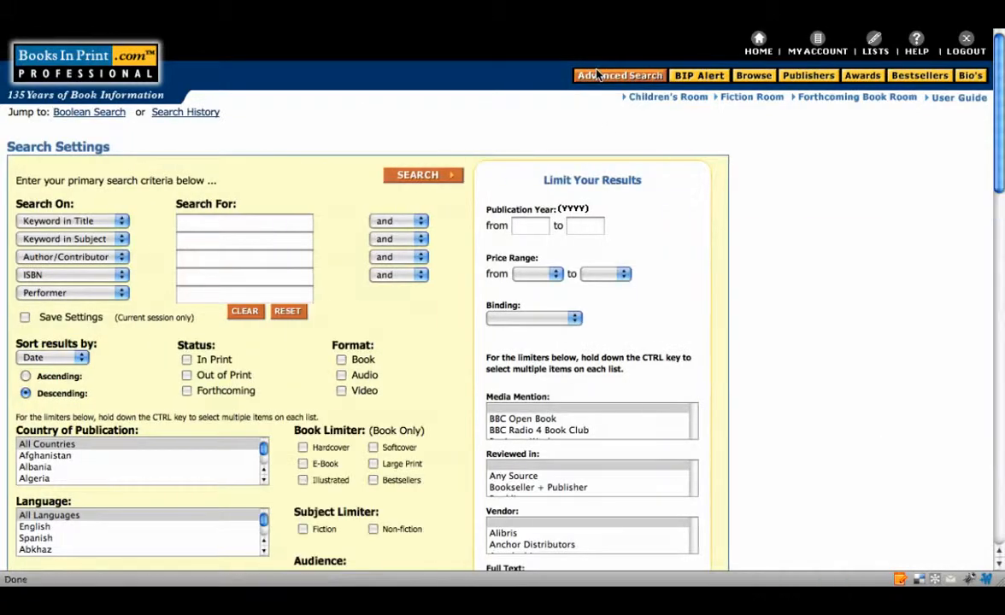
{"action": "scroll", "coordinate": [876, 308], "scroll_direction": "down", "scroll_amount": 3}
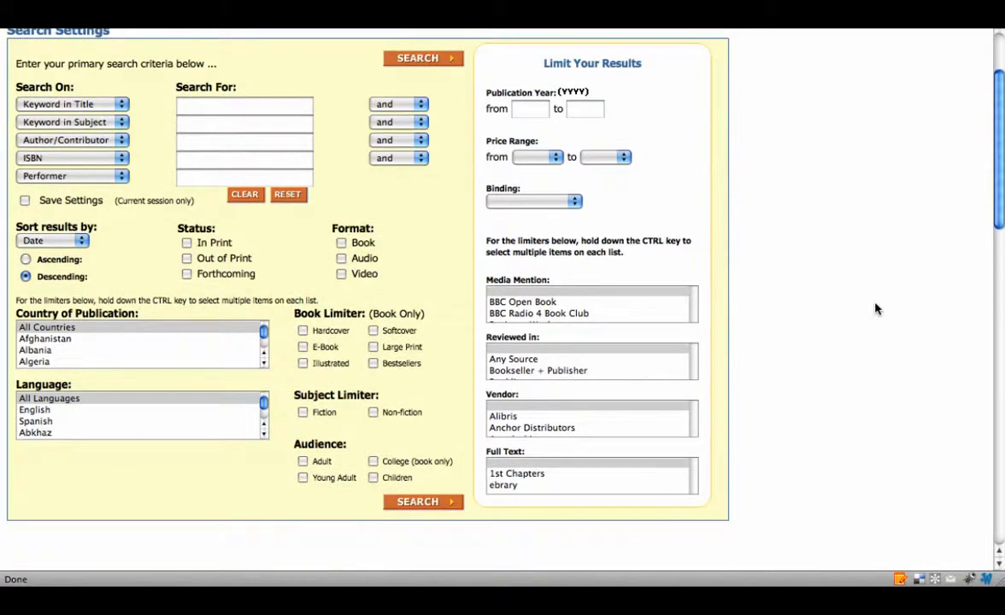
{"action": "scroll", "coordinate": [876, 308], "scroll_direction": "down", "scroll_amount": 7}
{"action": "scroll", "coordinate": [876, 309], "scroll_direction": "up", "scroll_amount": 7}
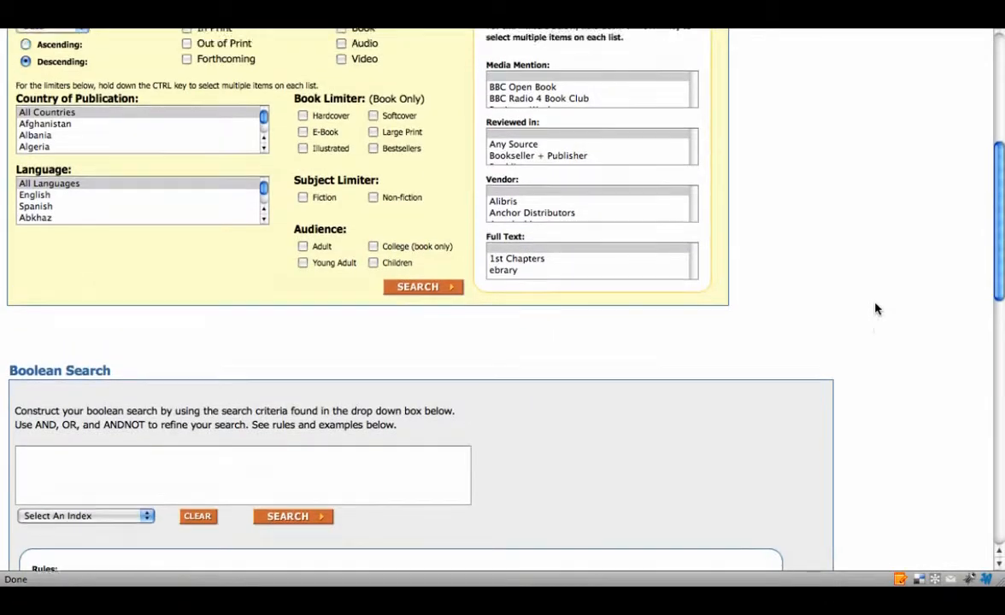
{"action": "scroll", "coordinate": [876, 308], "scroll_direction": "up", "scroll_amount": 1}
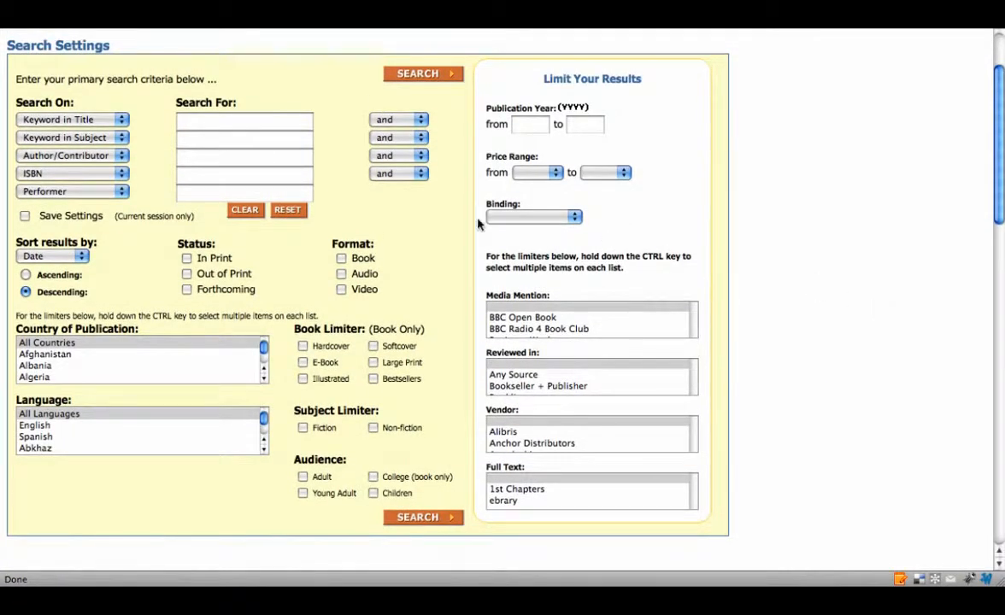
Examine the index choices available for the Keyword in Title and Performer search criteria
{"action": "left_click", "coordinate": [228, 126]}
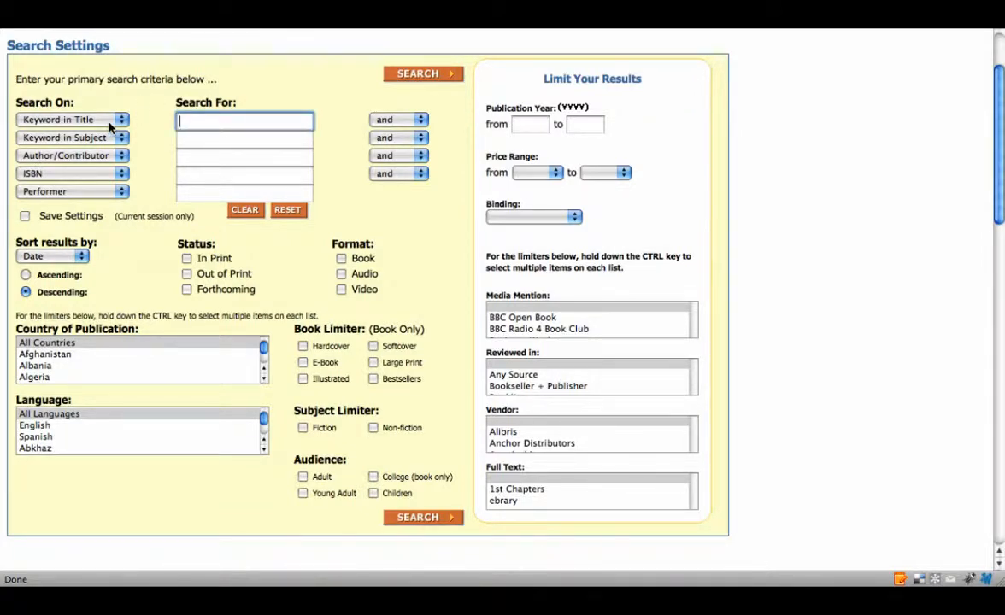
{"action": "left_click", "coordinate": [110, 127]}
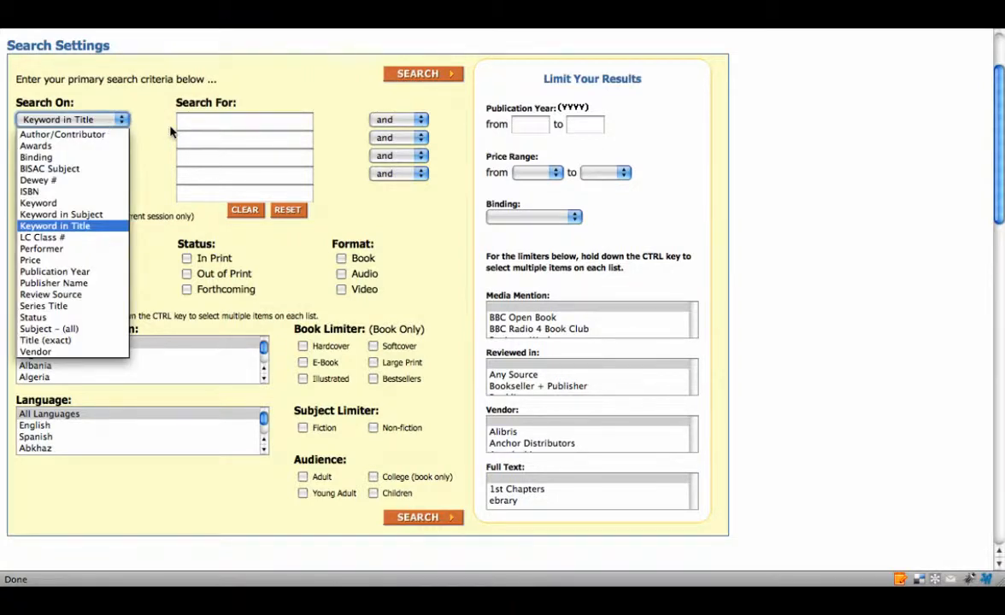
{"action": "left_click", "coordinate": [255, 124]}
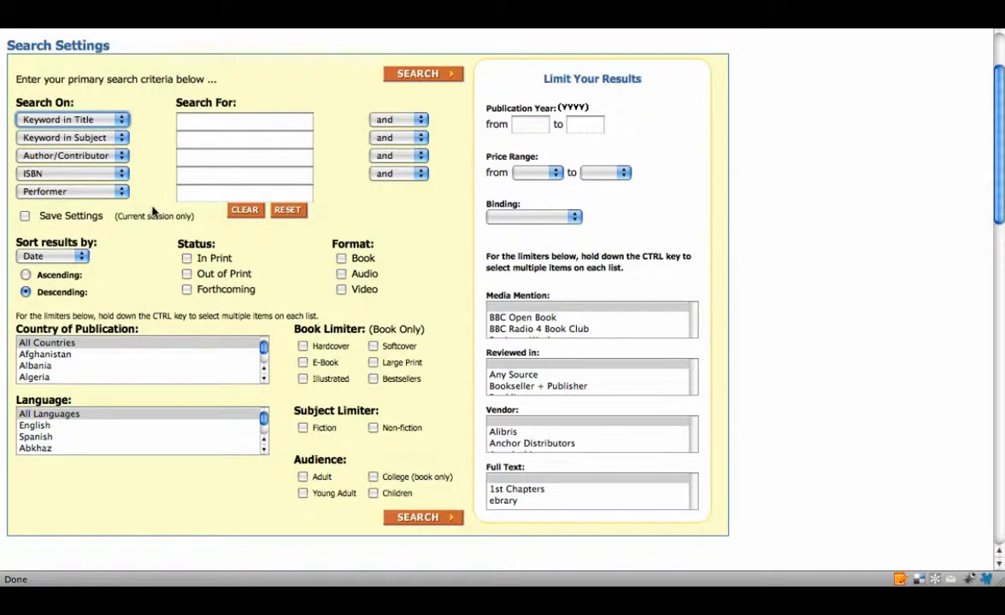
{"action": "left_click", "coordinate": [75, 193]}
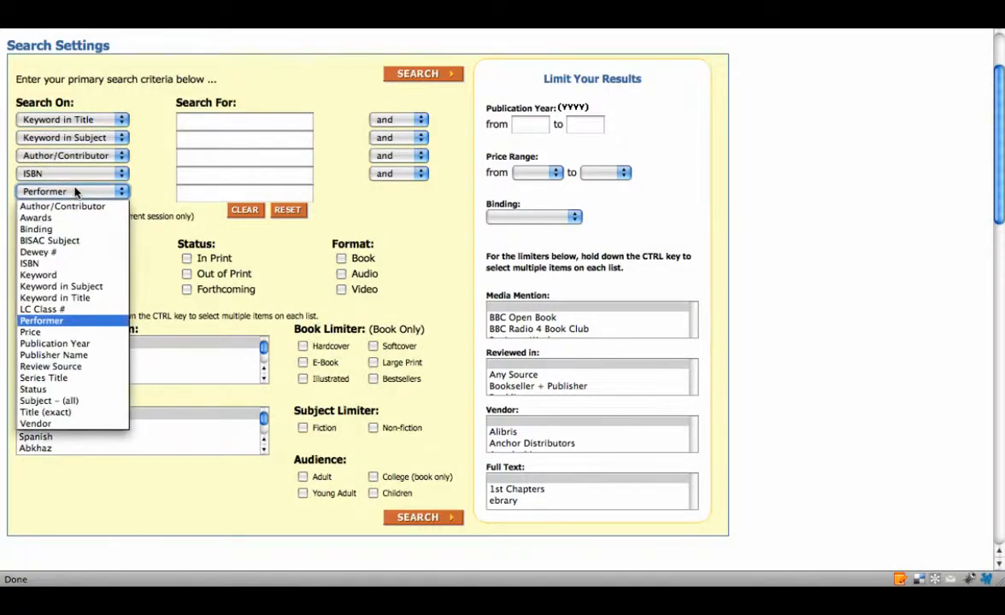
{"action": "left_click", "coordinate": [75, 193]}
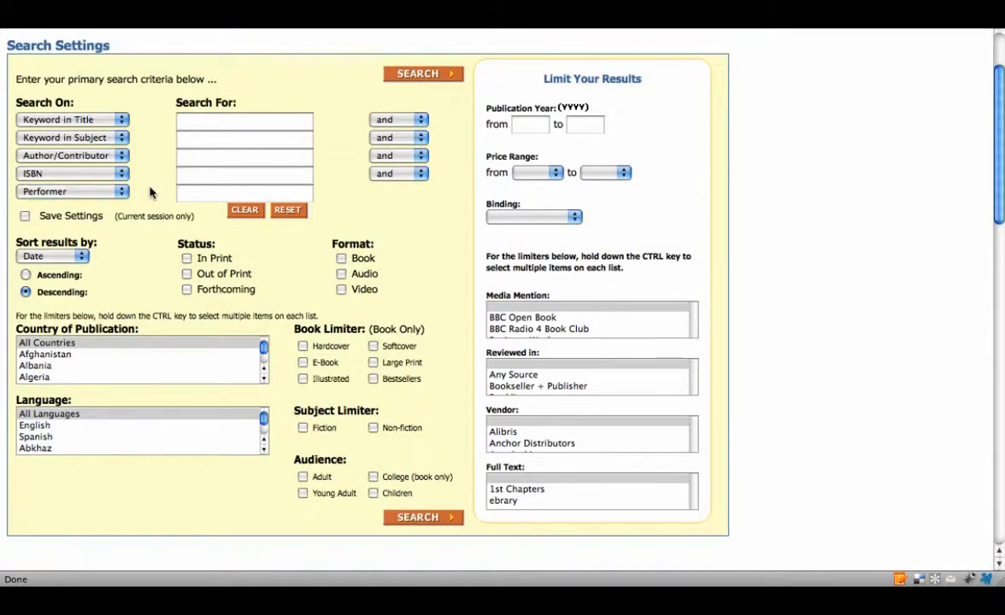
Examine the result sorting options and set the country of publication to Albania with all languages
{"action": "scroll", "coordinate": [150, 193], "scroll_direction": "down", "scroll_amount": 2}
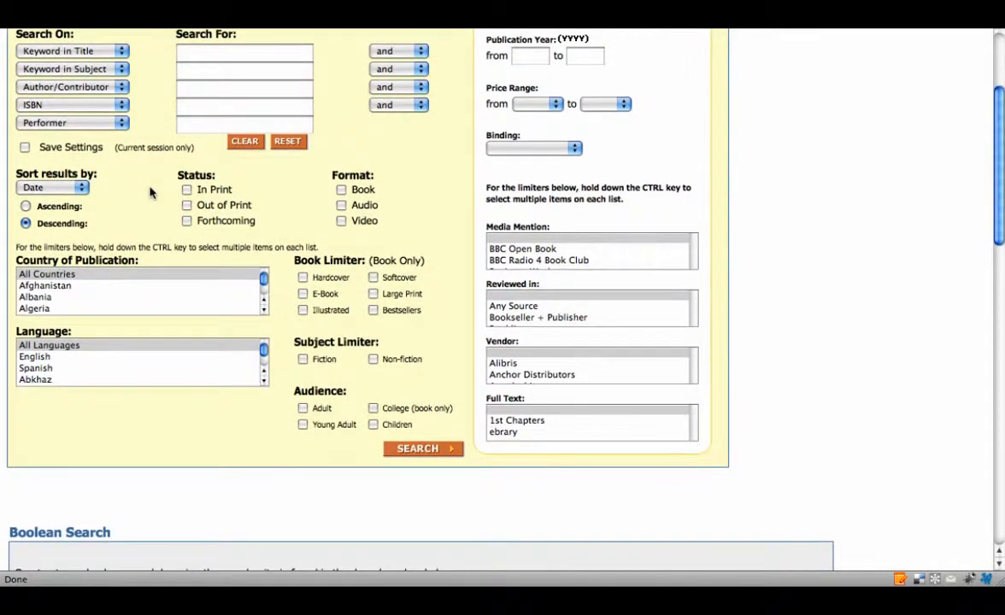
{"action": "left_click", "coordinate": [71, 189]}
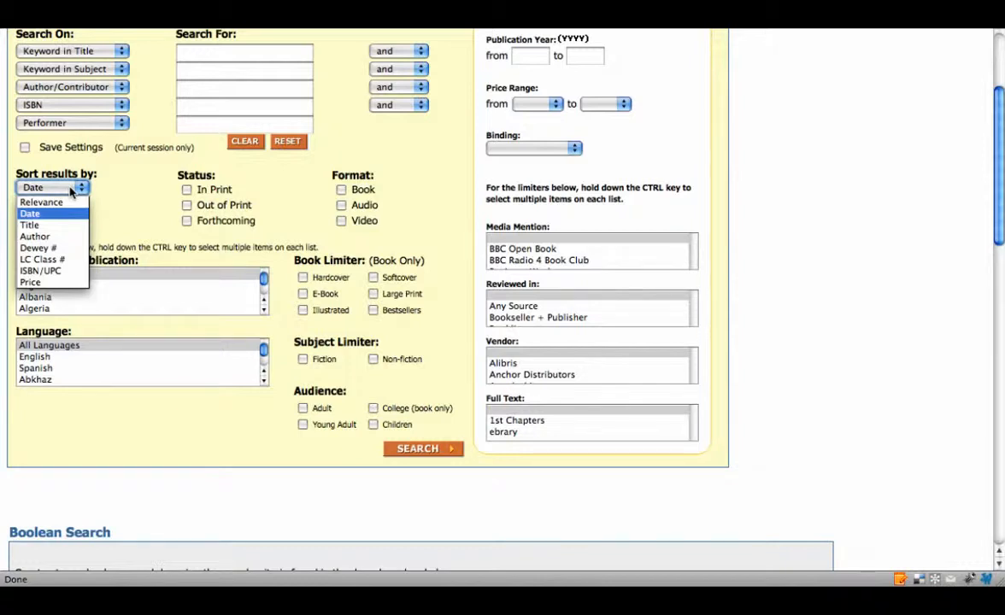
{"action": "left_click", "coordinate": [72, 190]}
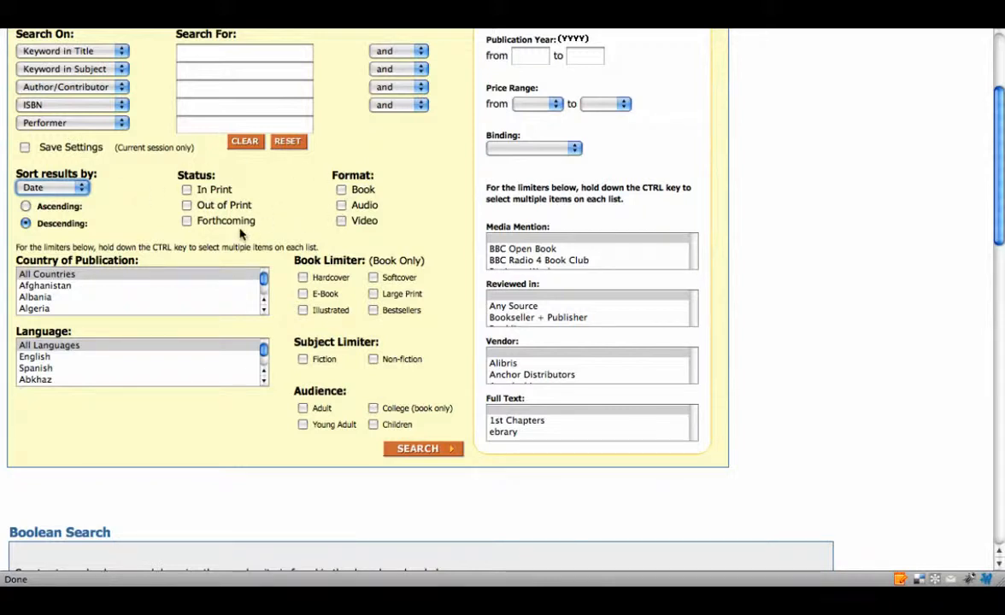
{"action": "left_click", "coordinate": [137, 295]}
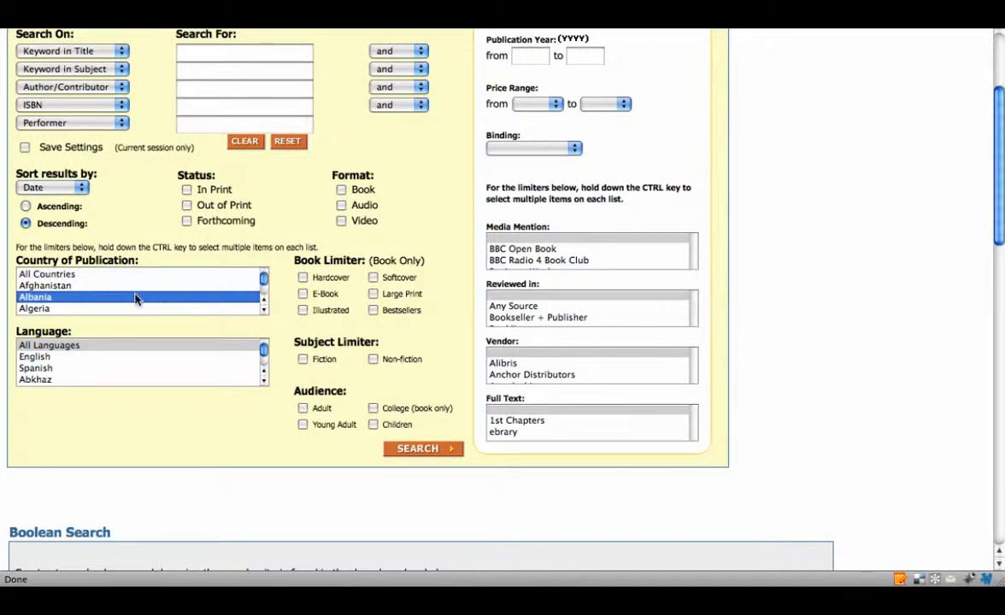
{"action": "left_click", "coordinate": [133, 344]}
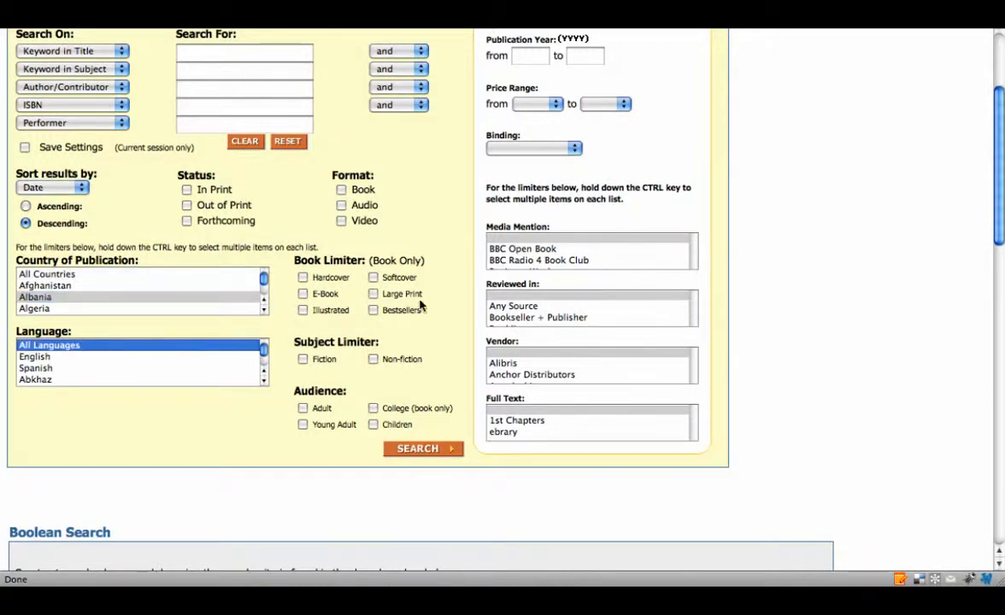
Examine the audience and publication limiters and the list of binding types
{"action": "scroll", "coordinate": [437, 303], "scroll_direction": "down", "scroll_amount": 1}
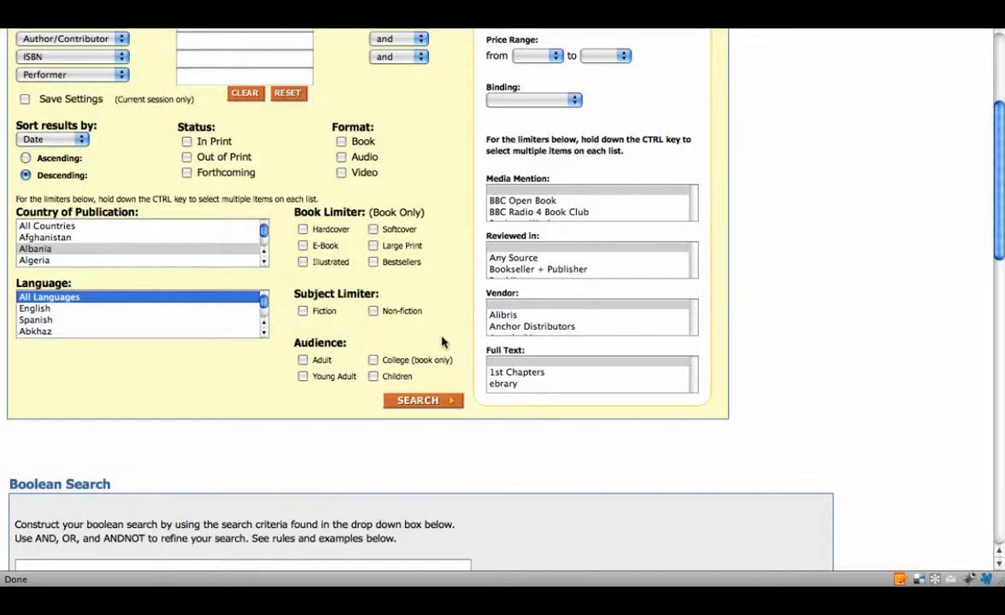
{"action": "scroll", "coordinate": [406, 312], "scroll_direction": "up", "scroll_amount": 3}
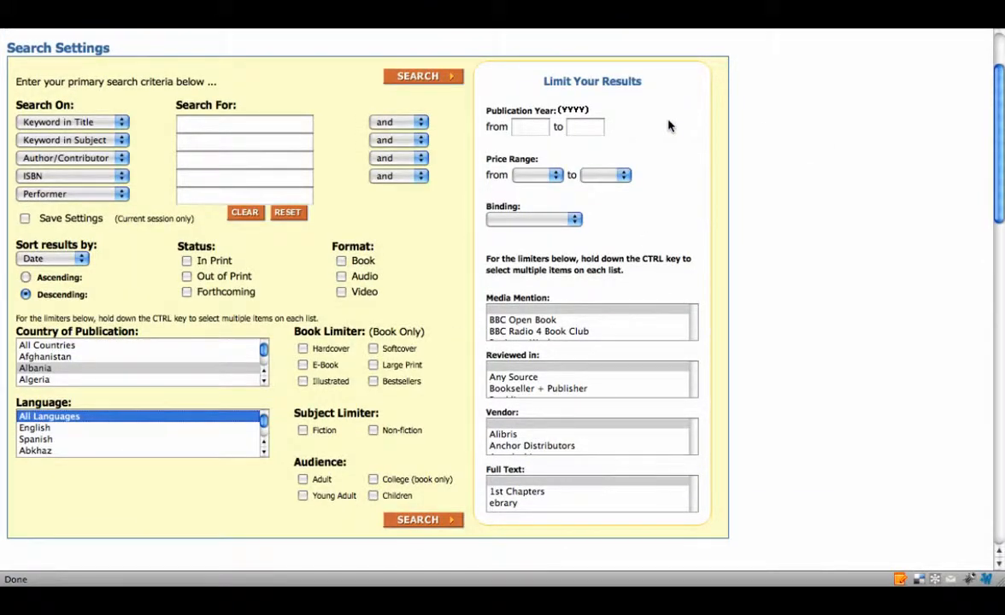
{"action": "left_click", "coordinate": [542, 221]}
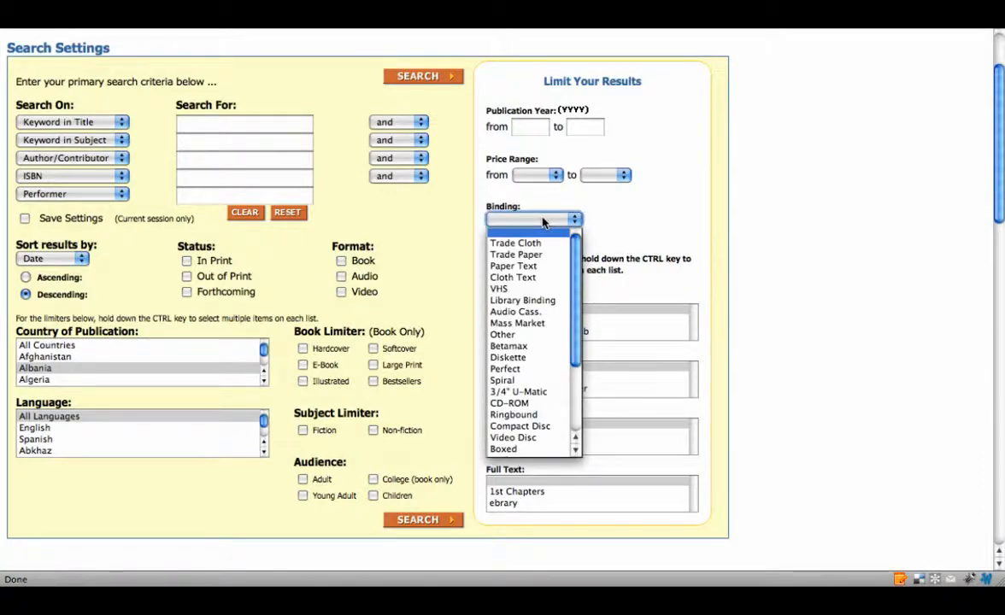
{"action": "left_click", "coordinate": [542, 220]}
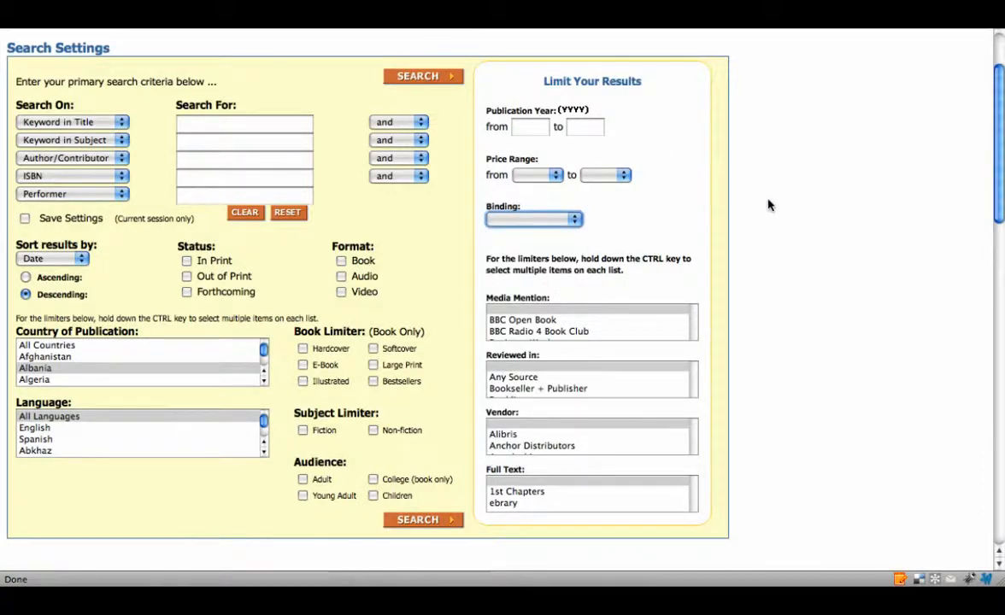
Examine the review sources offered in the Reviewed in limiter, leaving the blank entry selected
{"action": "scroll", "coordinate": [769, 205], "scroll_direction": "down", "scroll_amount": 4}
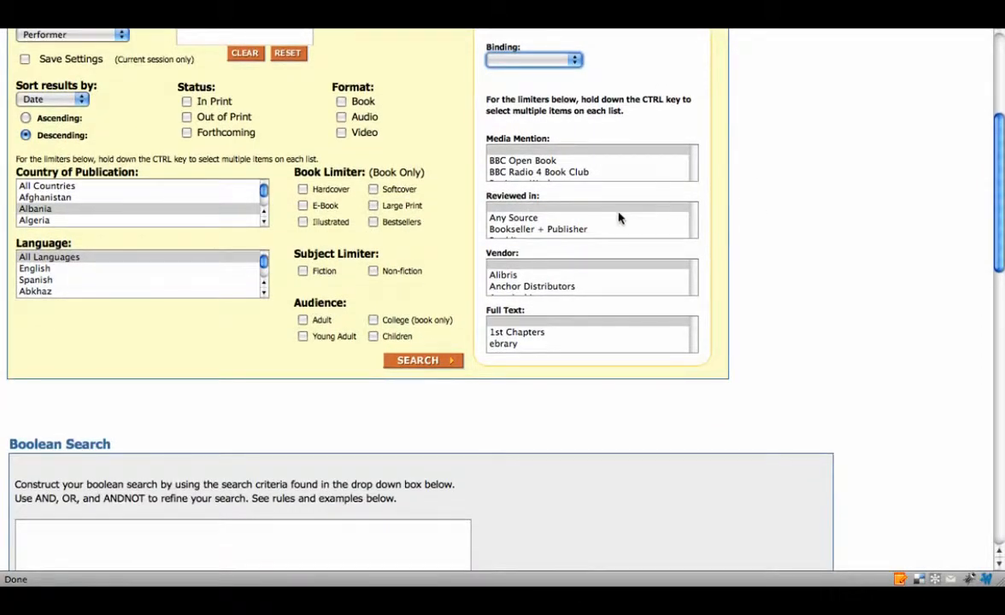
{"action": "left_click", "coordinate": [596, 207]}
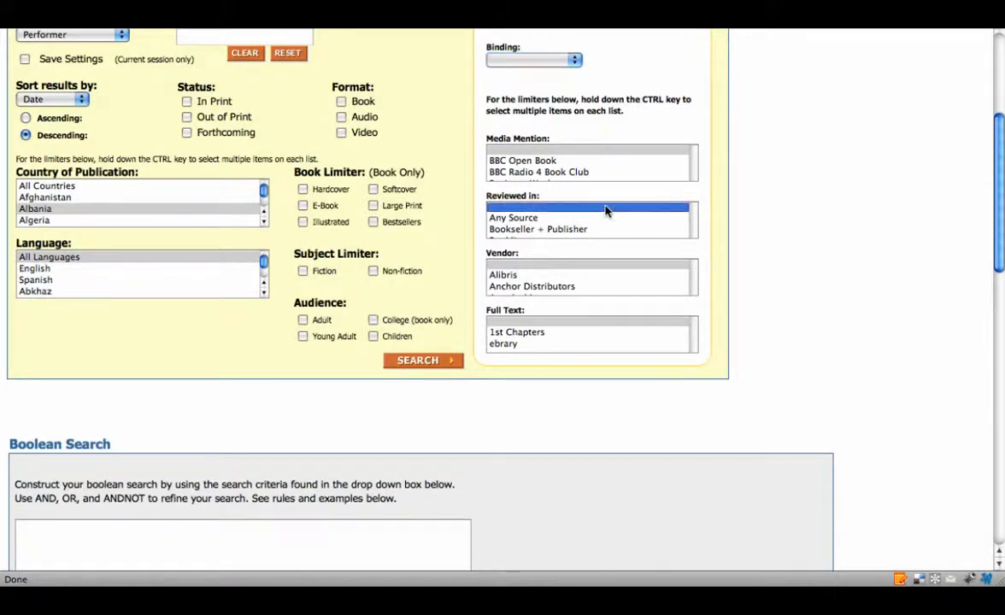
{"action": "scroll", "coordinate": [603, 218], "scroll_direction": "down", "scroll_amount": 1}
{"action": "scroll", "coordinate": [603, 219], "scroll_direction": "down", "scroll_amount": 5}
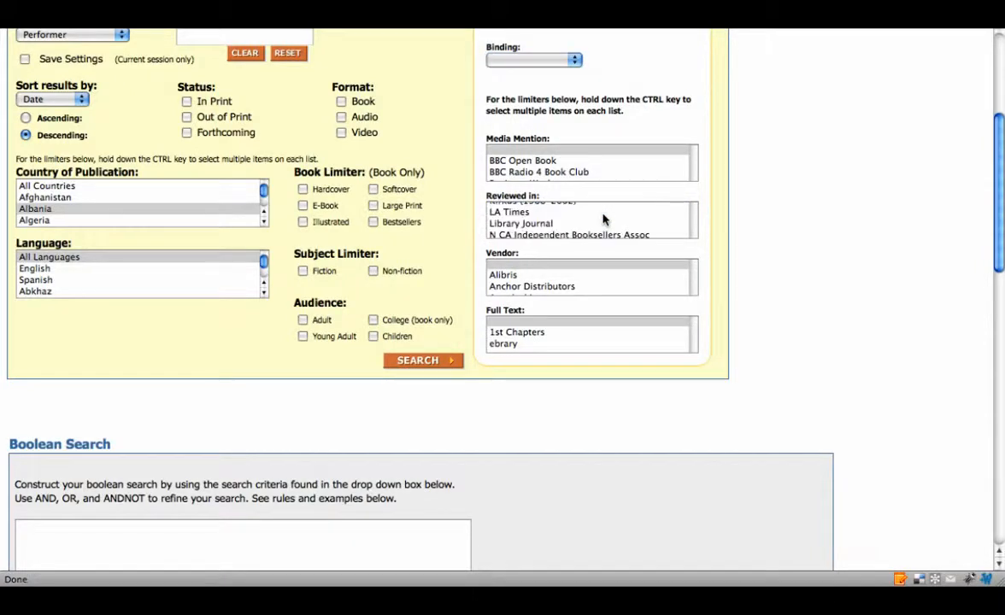
{"action": "scroll", "coordinate": [602, 220], "scroll_direction": "up", "scroll_amount": 5}
{"action": "scroll", "coordinate": [602, 219], "scroll_direction": "up", "scroll_amount": 1}
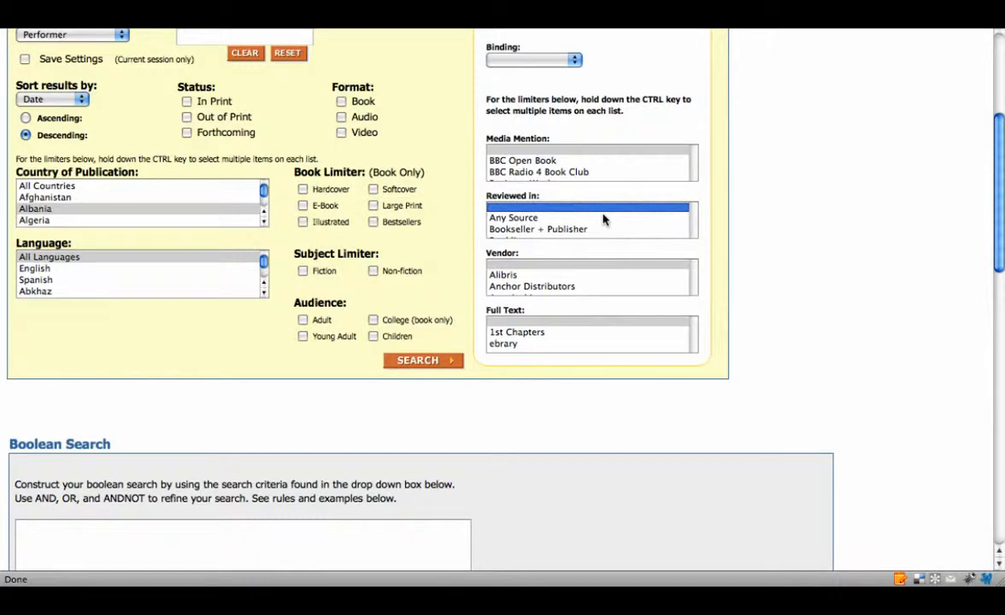
Examine the Boolean search rules and query examples and the search history with its options for combining queries
{"action": "scroll", "coordinate": [784, 250], "scroll_direction": "down", "scroll_amount": 3}
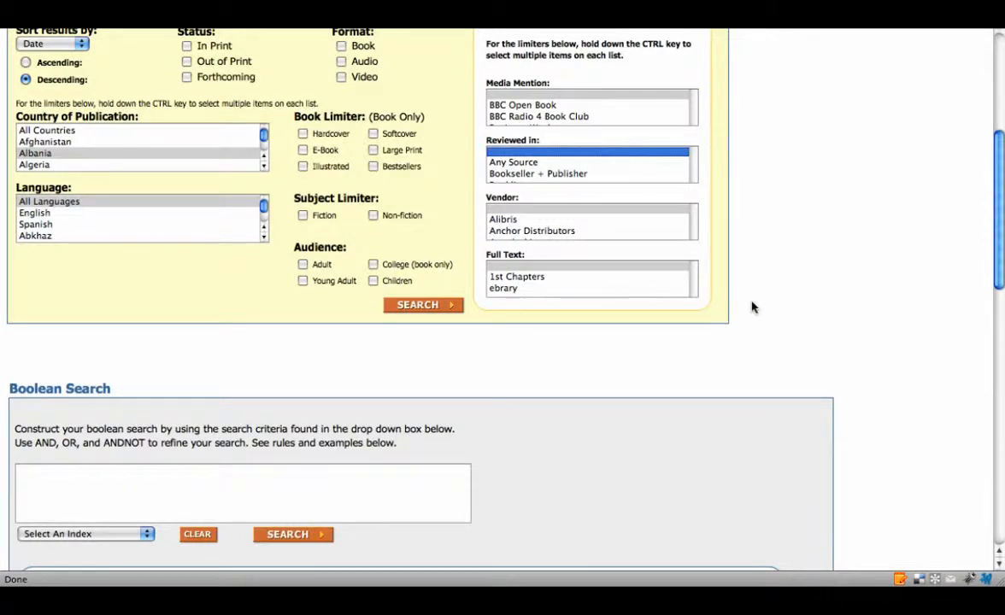
{"action": "scroll", "coordinate": [752, 308], "scroll_direction": "down", "scroll_amount": 10}
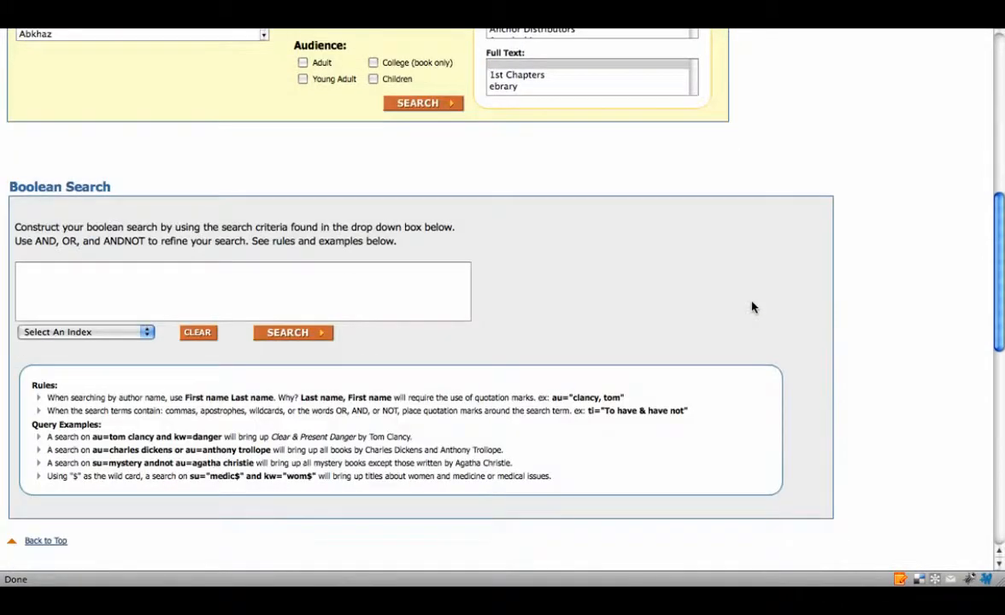
{"action": "scroll", "coordinate": [571, 294], "scroll_direction": "down", "scroll_amount": 8}
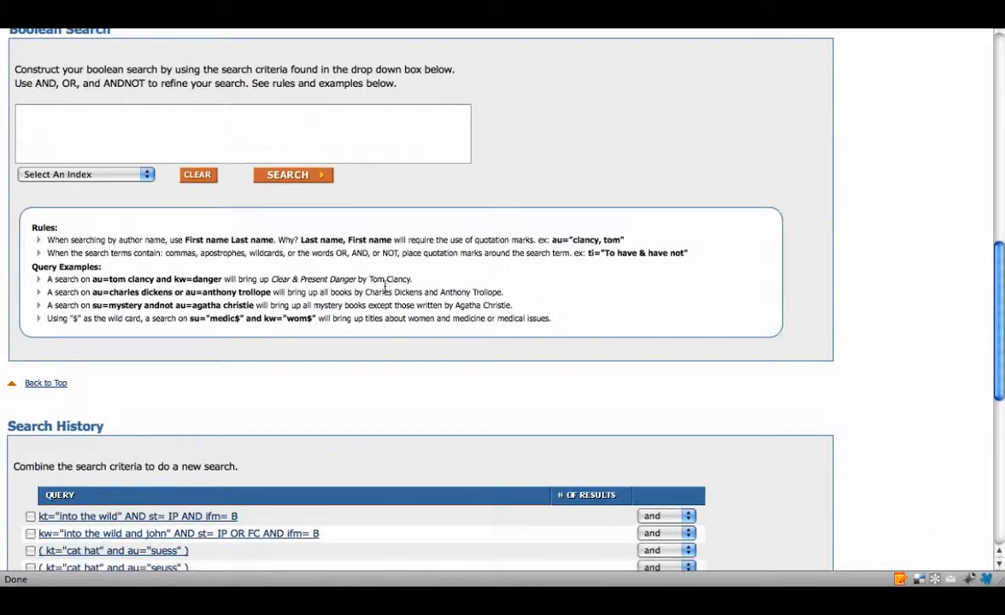
{"action": "scroll", "coordinate": [410, 305], "scroll_direction": "down", "scroll_amount": 13}
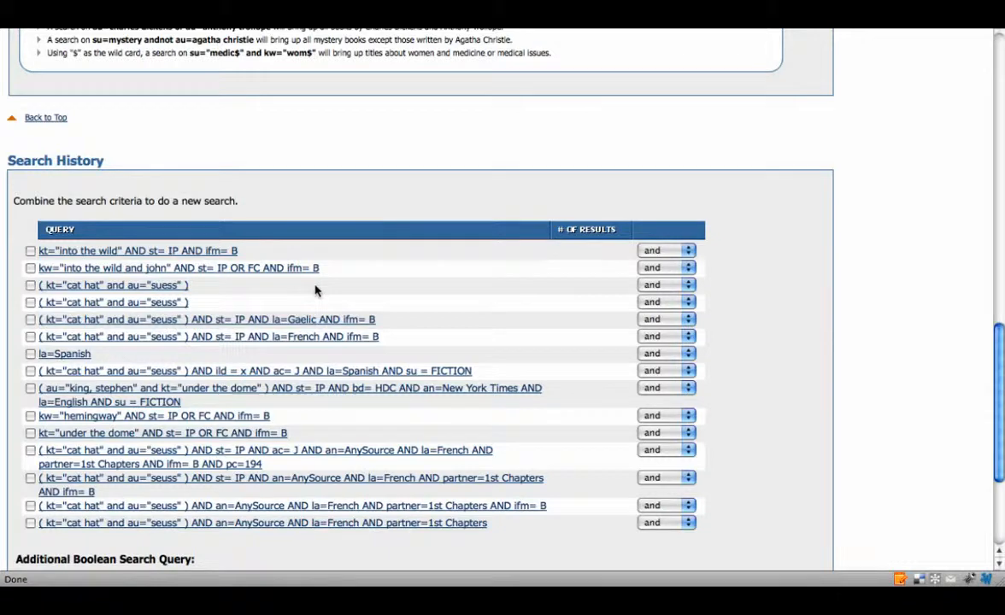
{"action": "scroll", "coordinate": [319, 289], "scroll_direction": "down", "scroll_amount": 4}
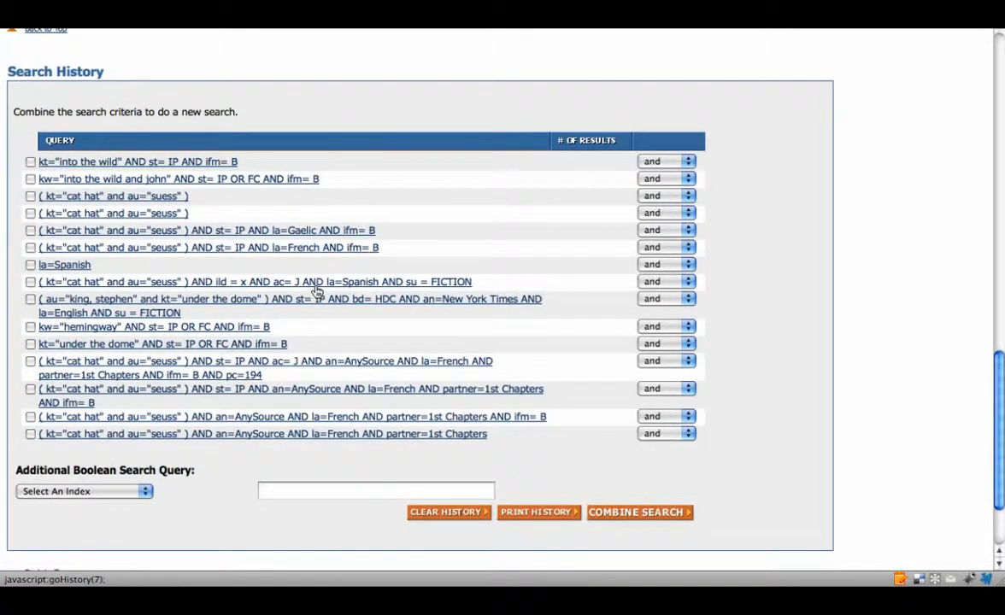
{"action": "scroll", "coordinate": [317, 290], "scroll_direction": "up", "scroll_amount": 20}
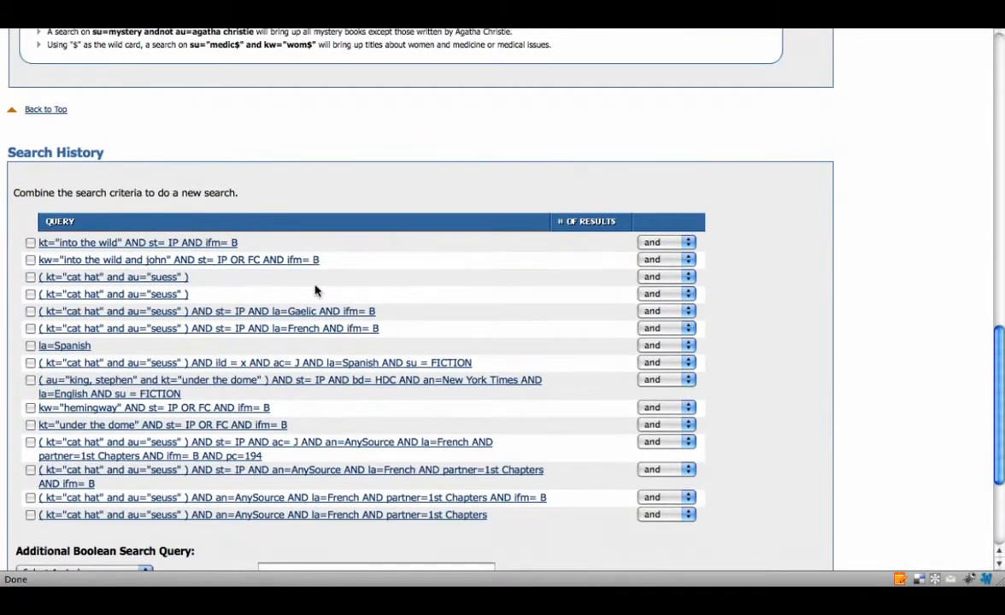
{"action": "scroll", "coordinate": [315, 288], "scroll_direction": "up", "scroll_amount": 10}
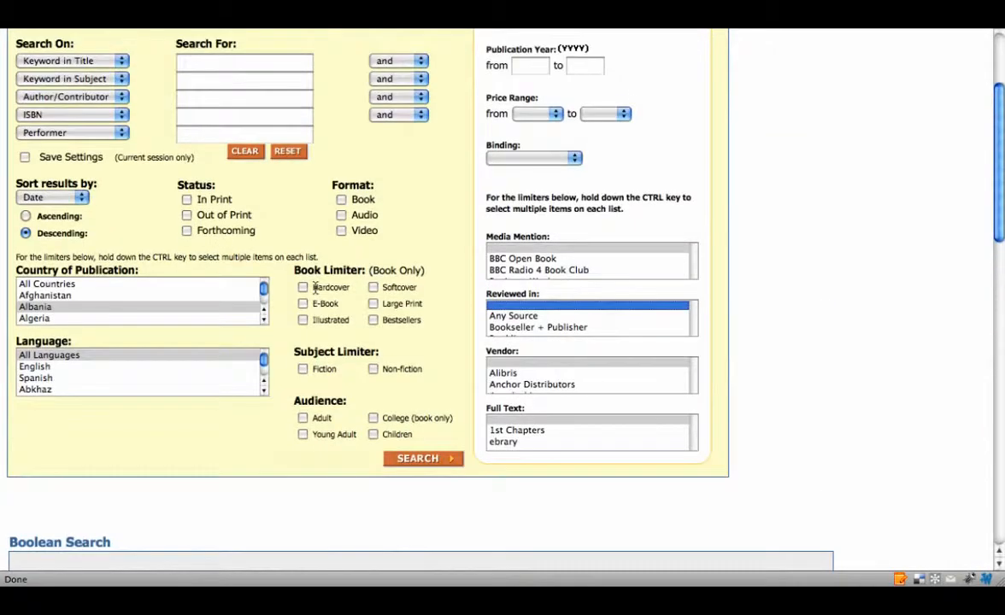
Enter "cat hat" as the Keyword in Title search term in the advanced search settings
{"action": "scroll", "coordinate": [315, 288], "scroll_direction": "down", "scroll_amount": 20}
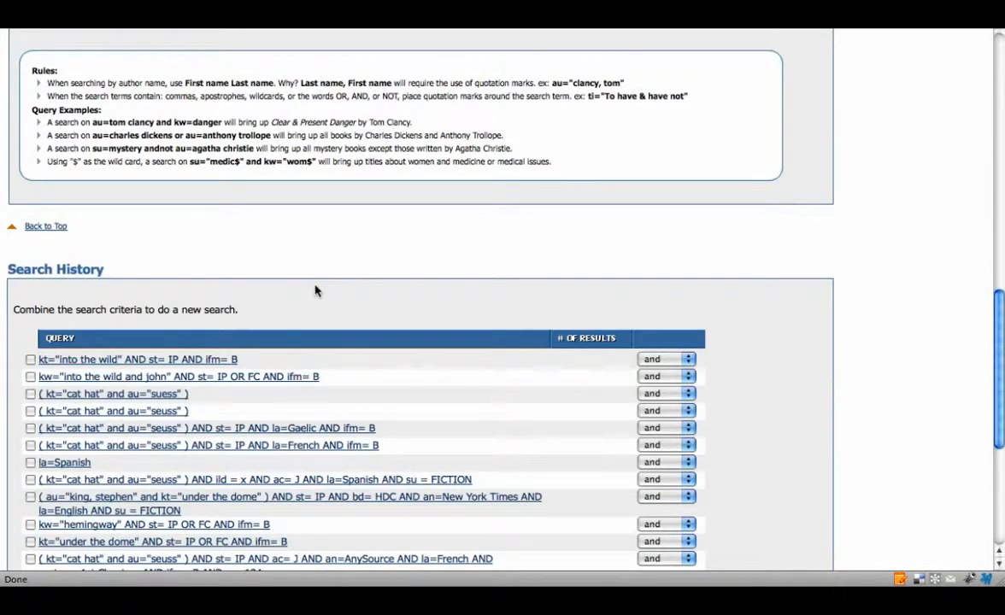
{"action": "scroll", "coordinate": [314, 290], "scroll_direction": "up", "scroll_amount": 20}
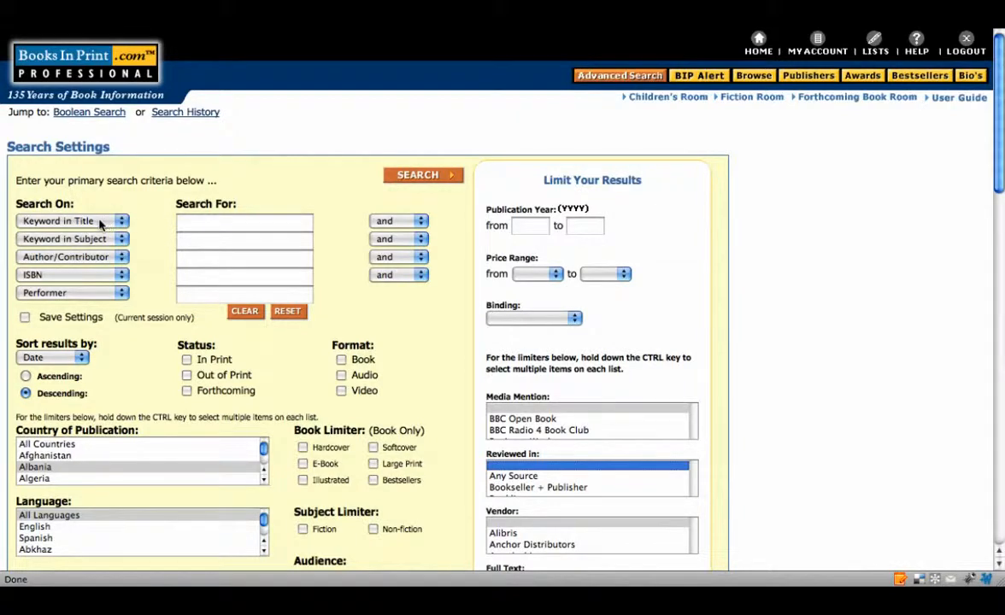
{"action": "left_click", "coordinate": [196, 223]}
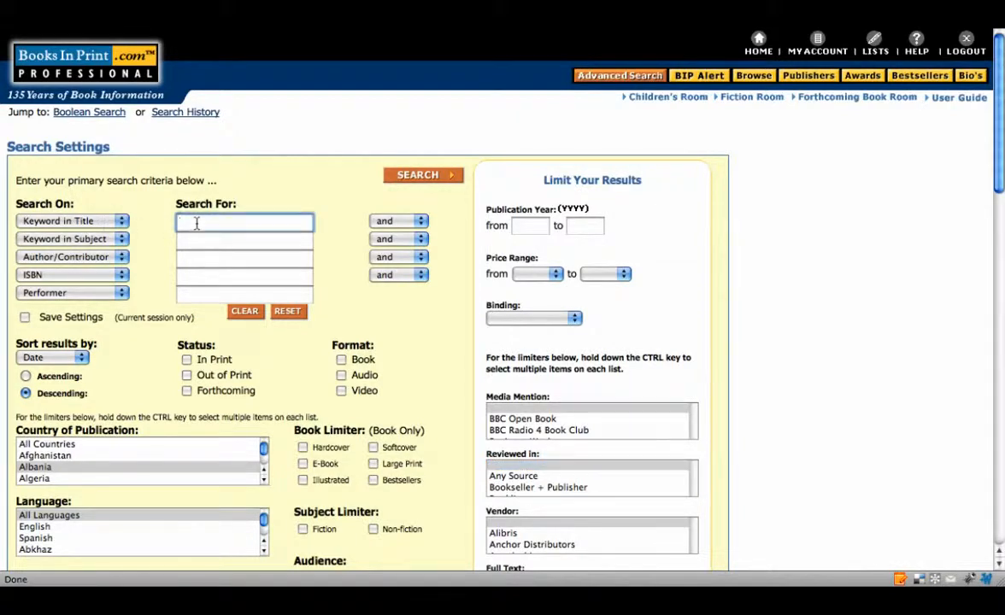
{"action": "type", "text": "ca"}
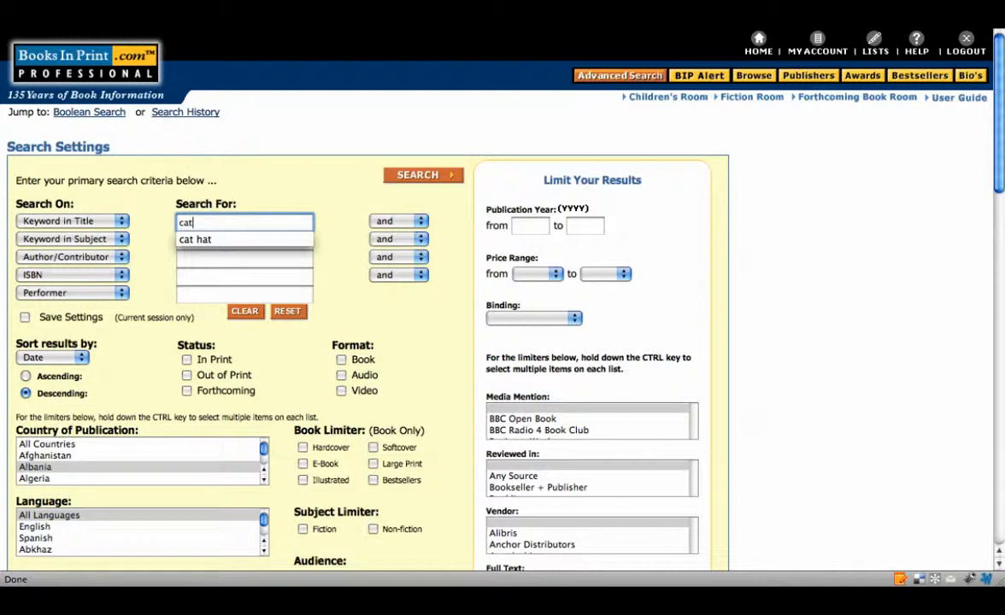
{"action": "type", "text": "t"}
{"action": "key", "text": "Down"}
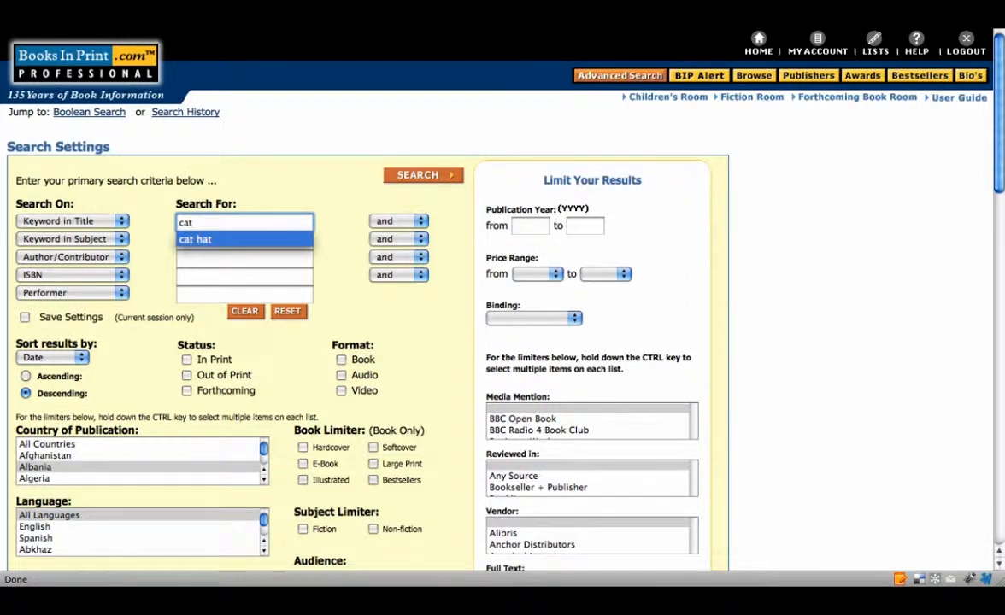
{"action": "left_click", "coordinate": [197, 221]}
{"action": "left_click", "coordinate": [200, 166]}
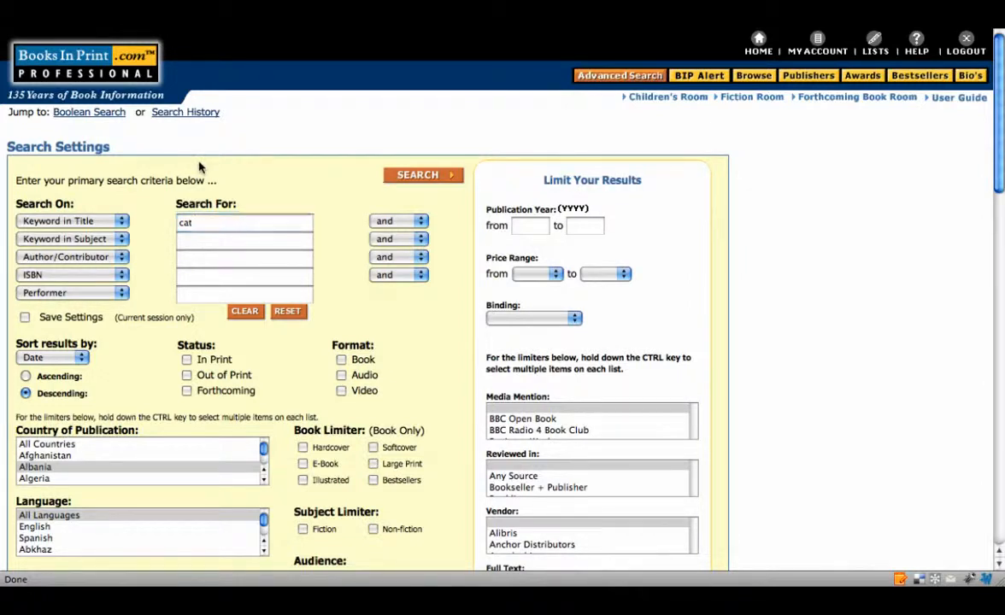
{"action": "left_click", "coordinate": [203, 222]}
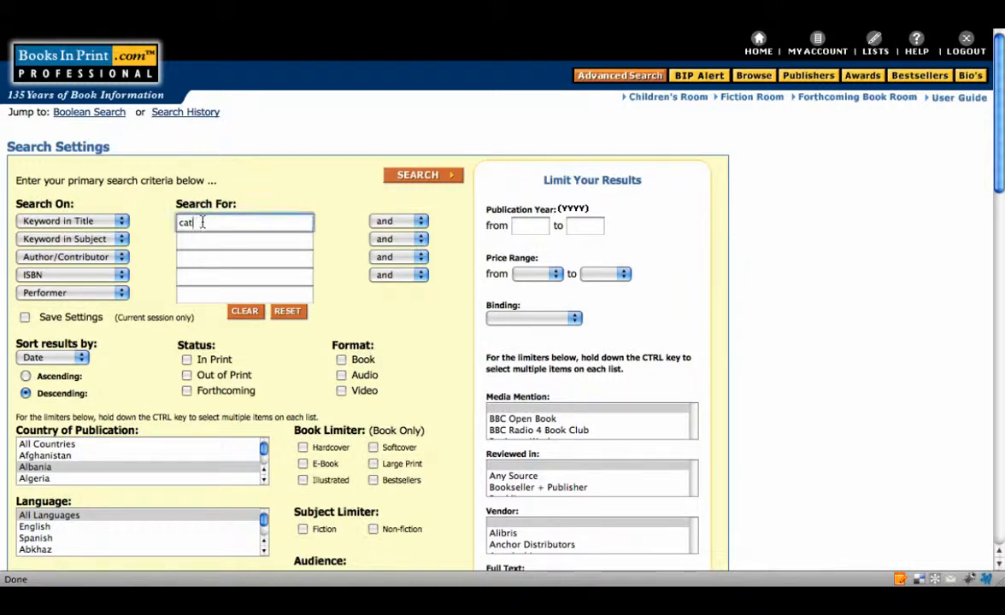
{"action": "type", "text": "h"}
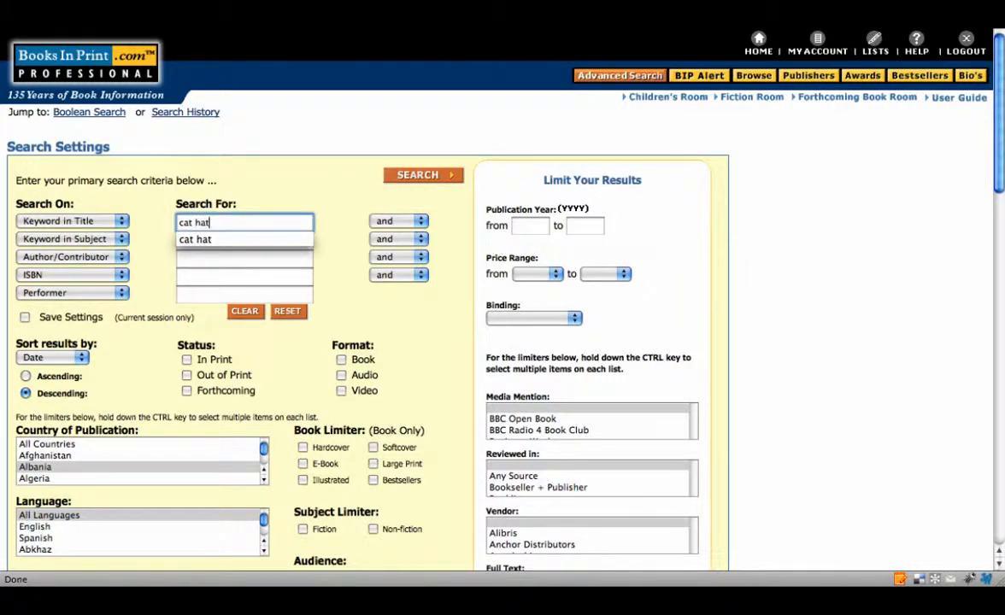
{"action": "type", "text": "at"}
{"action": "key", "text": "Return"}
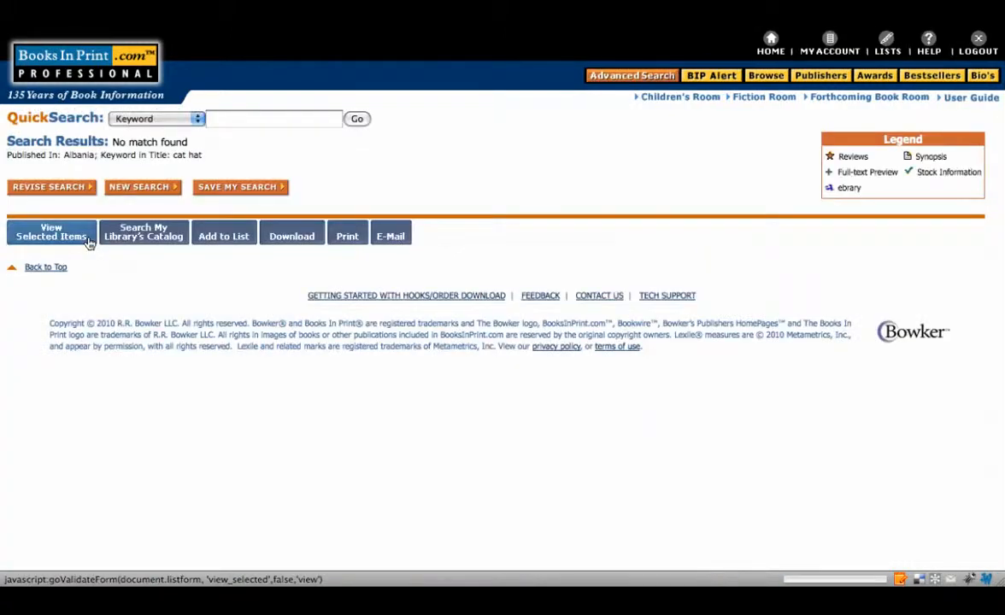
{"action": "left_click", "coordinate": [85, 239]}
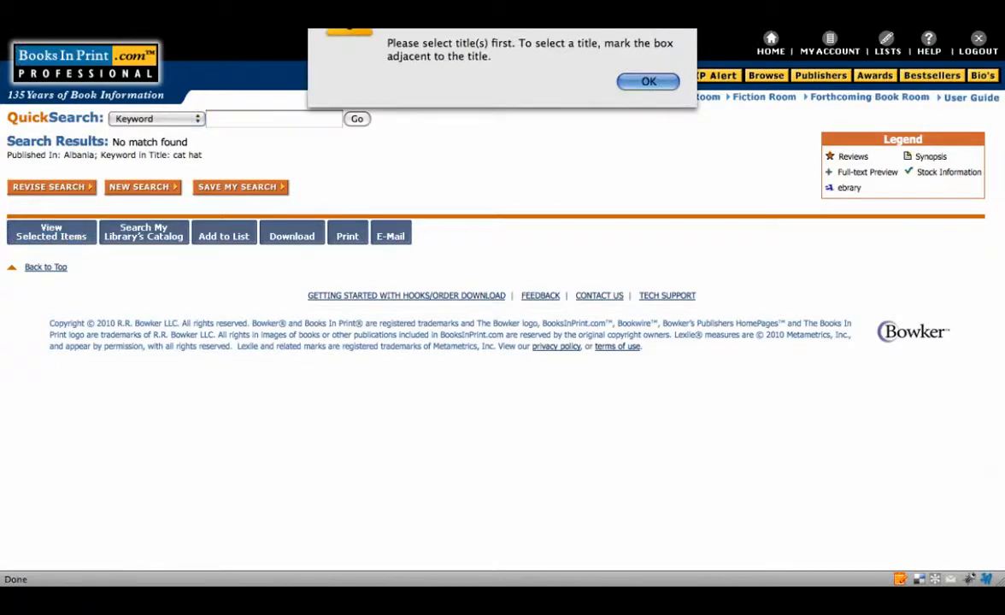
{"action": "left_click", "coordinate": [637, 80]}
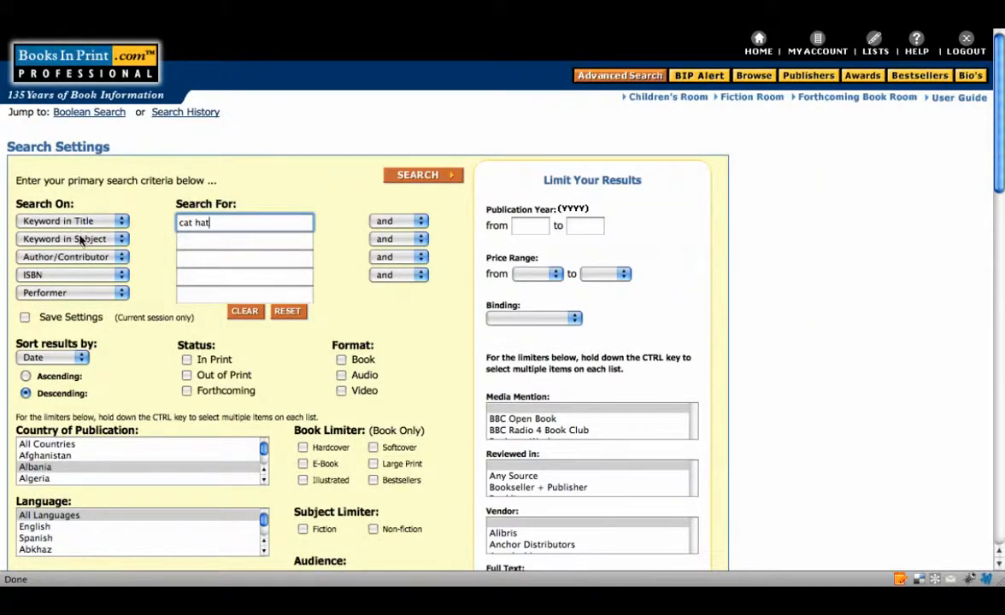
Set the second search criterion to Author/Contributor with the term "seuss"
{"action": "left_click", "coordinate": [80, 239]}
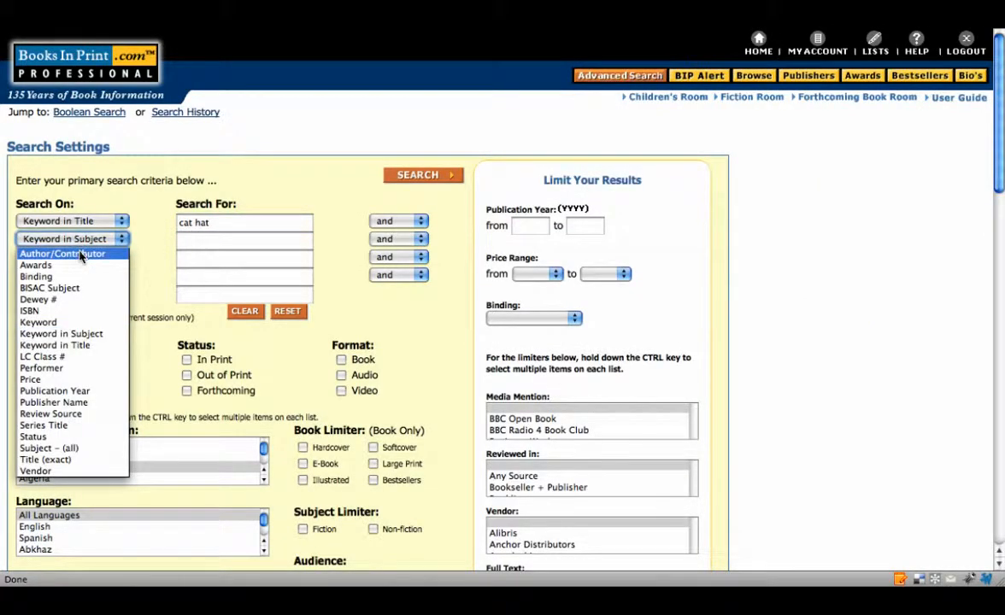
{"action": "left_click", "coordinate": [81, 255]}
{"action": "left_click", "coordinate": [81, 256]}
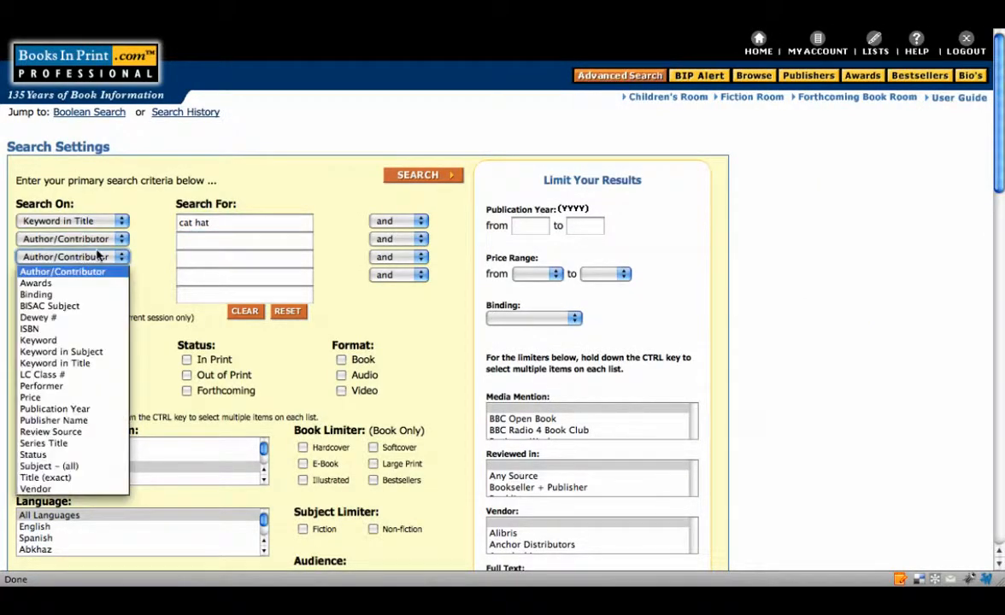
{"action": "left_click", "coordinate": [188, 240]}
{"action": "key", "text": "s"}
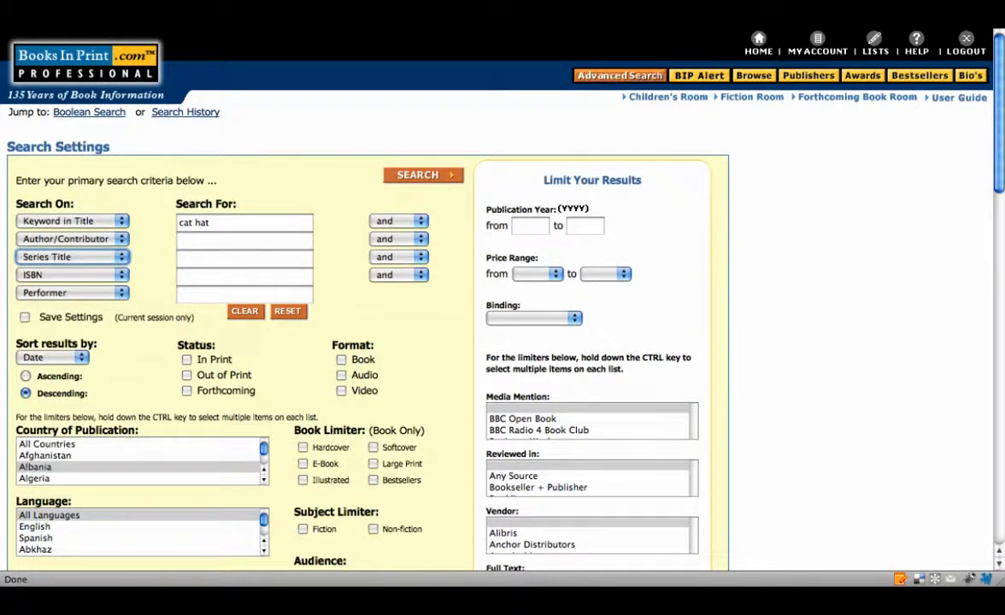
{"action": "key", "text": "Tab"}
{"action": "left_click", "coordinate": [228, 243]}
{"action": "type", "text": "se"}
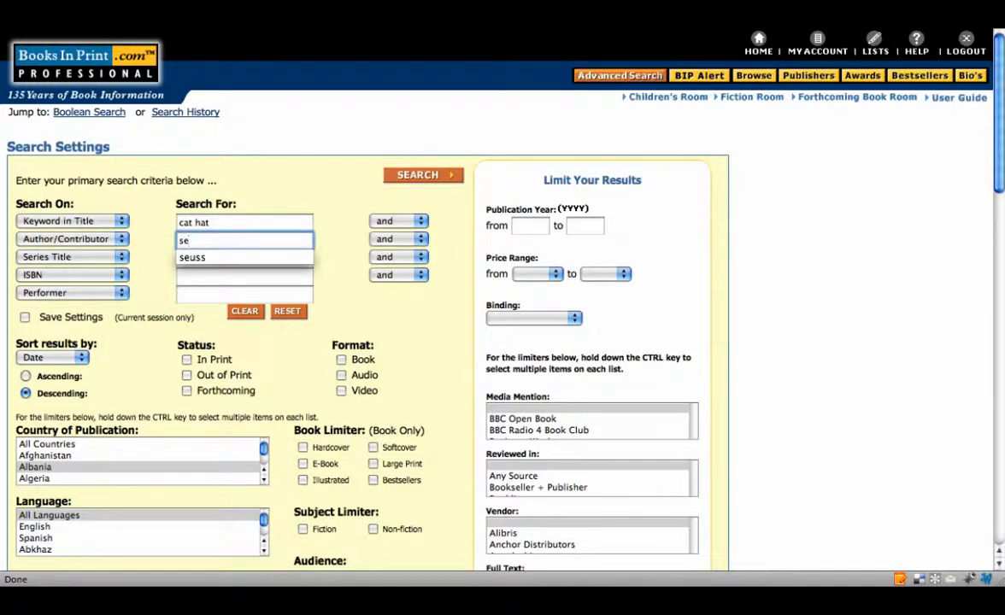
{"action": "left_click", "coordinate": [211, 259]}
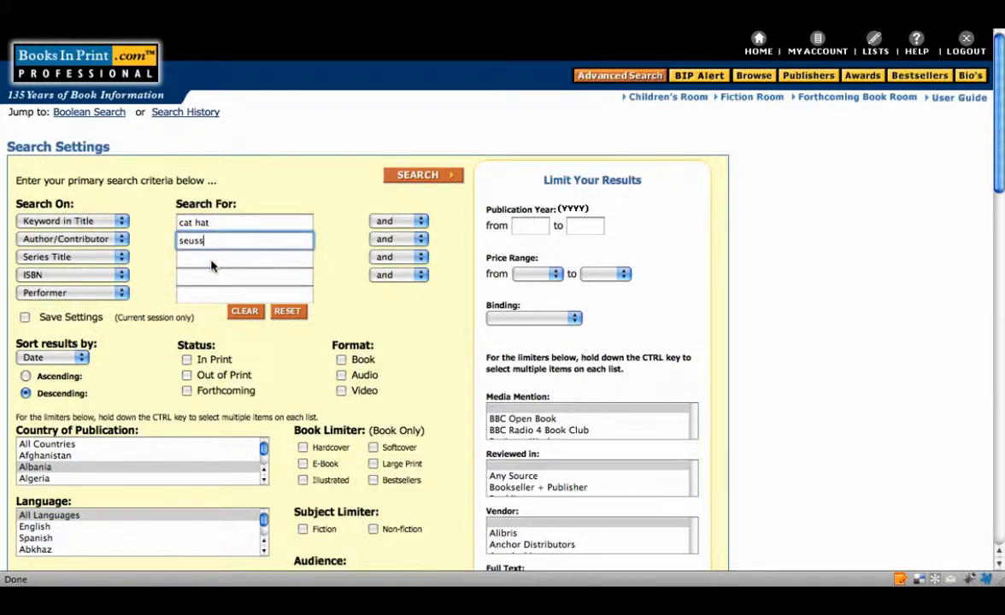
Set the country of publication to All Countries and the language to French
{"action": "scroll", "coordinate": [400, 312], "scroll_direction": "down", "scroll_amount": 2}
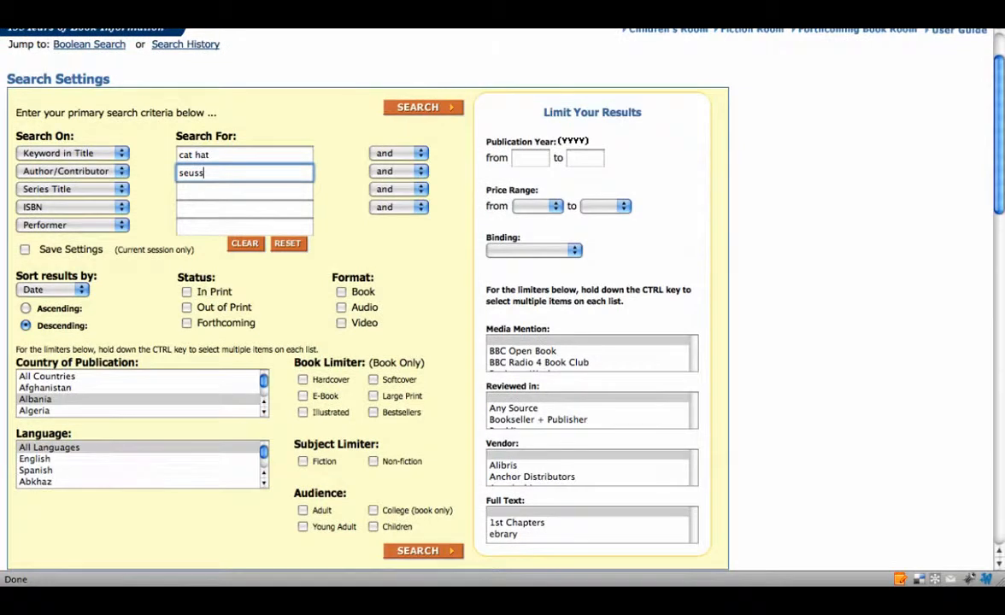
{"action": "left_click", "coordinate": [51, 377]}
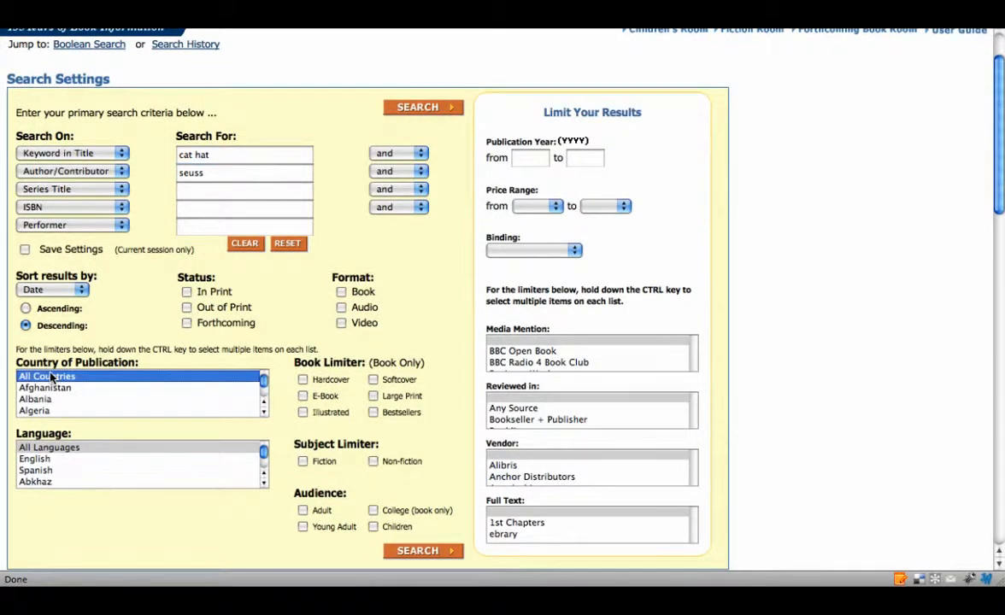
{"action": "left_click", "coordinate": [56, 448]}
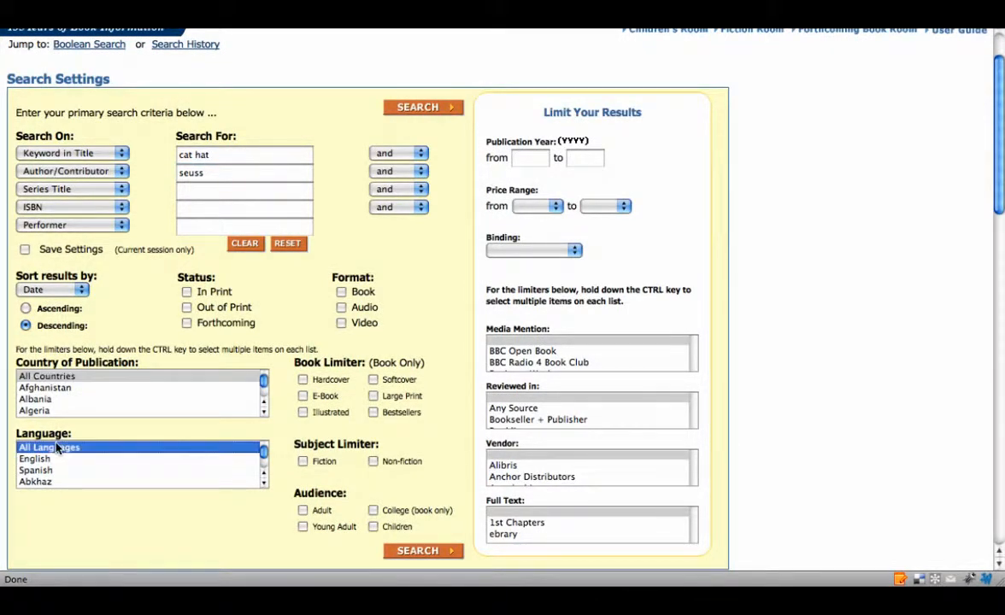
{"action": "type", "text": "fr"}
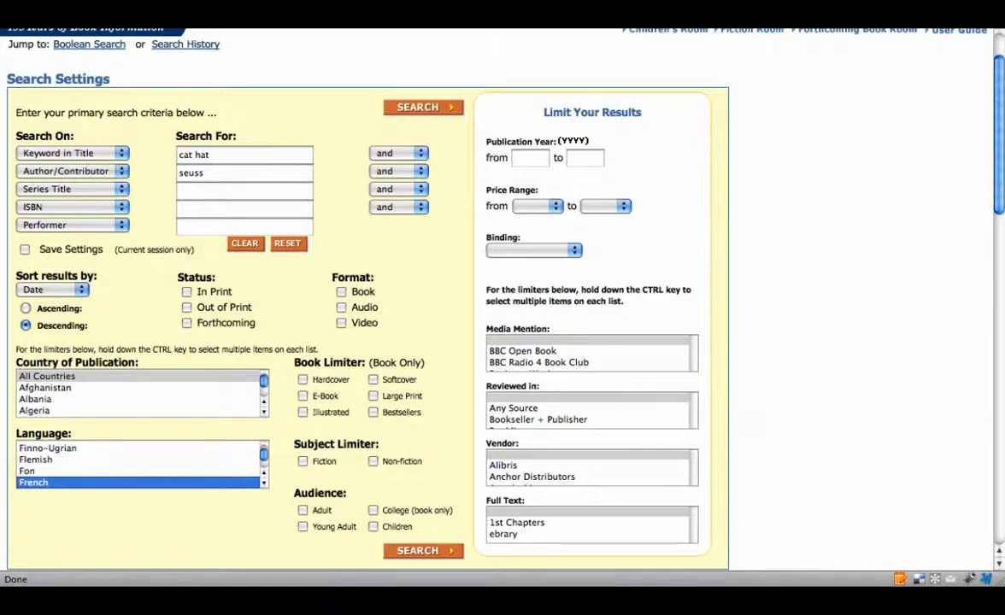
{"action": "left_click", "coordinate": [283, 422]}
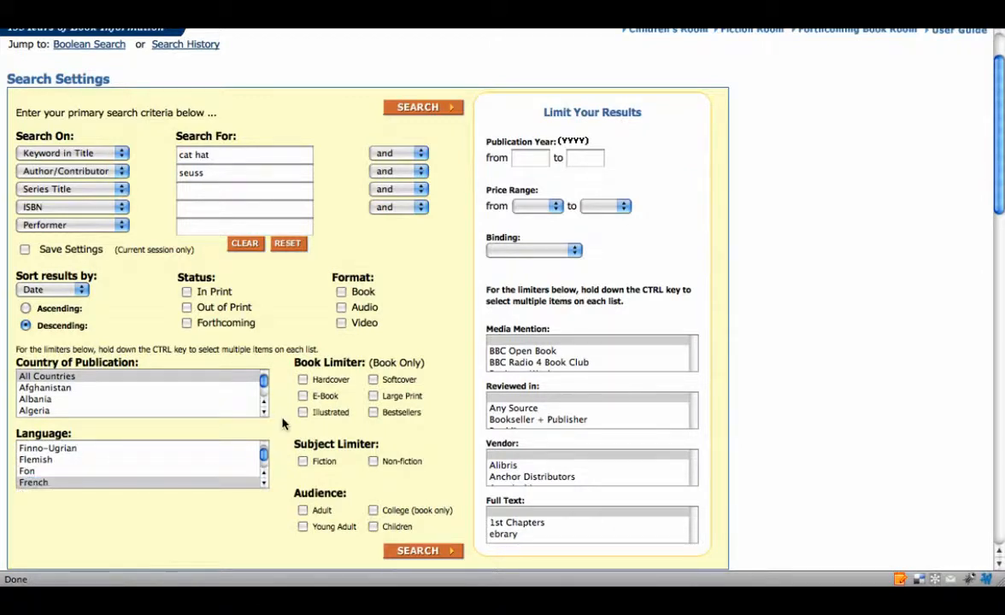
Limit the format to Book and the status to In Print, and run the search
{"action": "left_click", "coordinate": [344, 292]}
{"action": "scroll", "coordinate": [425, 293], "scroll_direction": "down", "scroll_amount": 1}
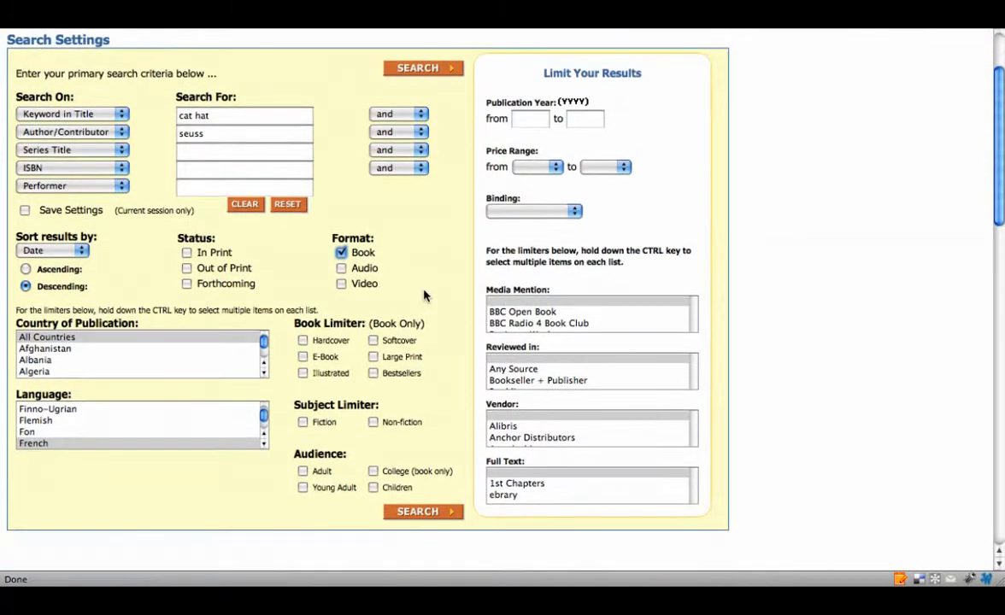
{"action": "left_click", "coordinate": [185, 244]}
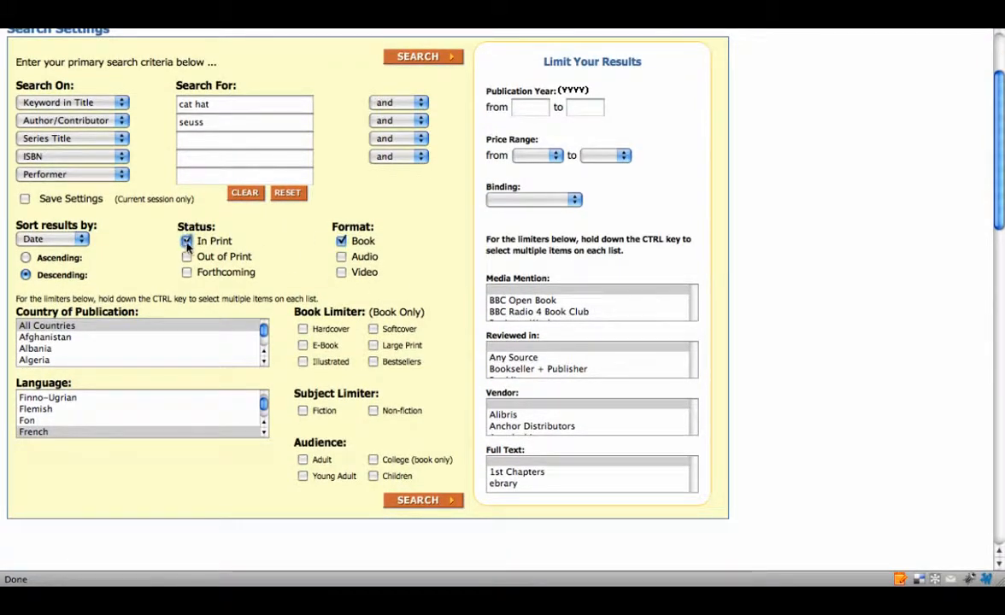
{"action": "scroll", "coordinate": [425, 248], "scroll_direction": "down", "scroll_amount": 1}
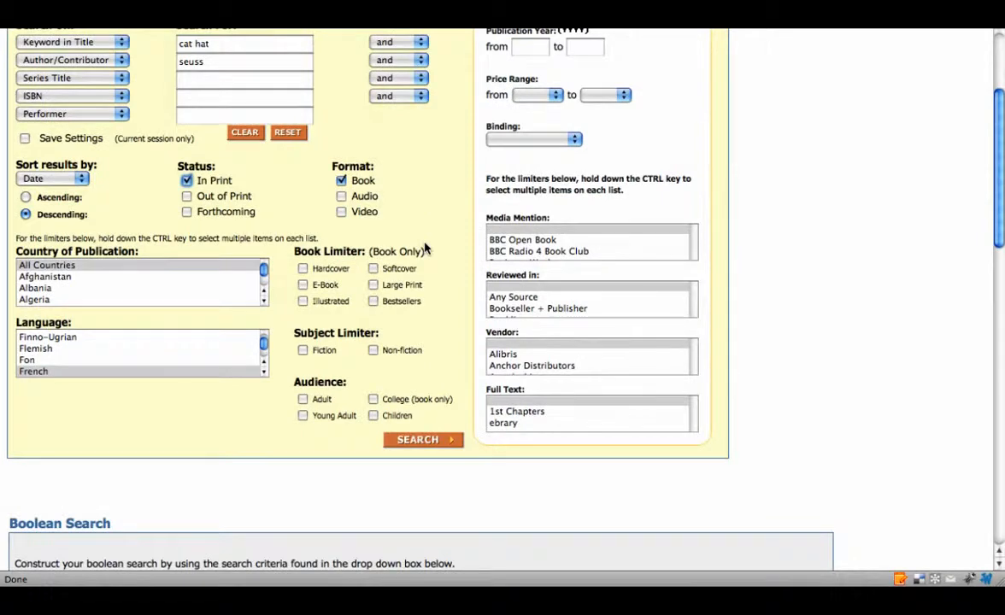
{"action": "scroll", "coordinate": [424, 248], "scroll_direction": "up", "scroll_amount": 2}
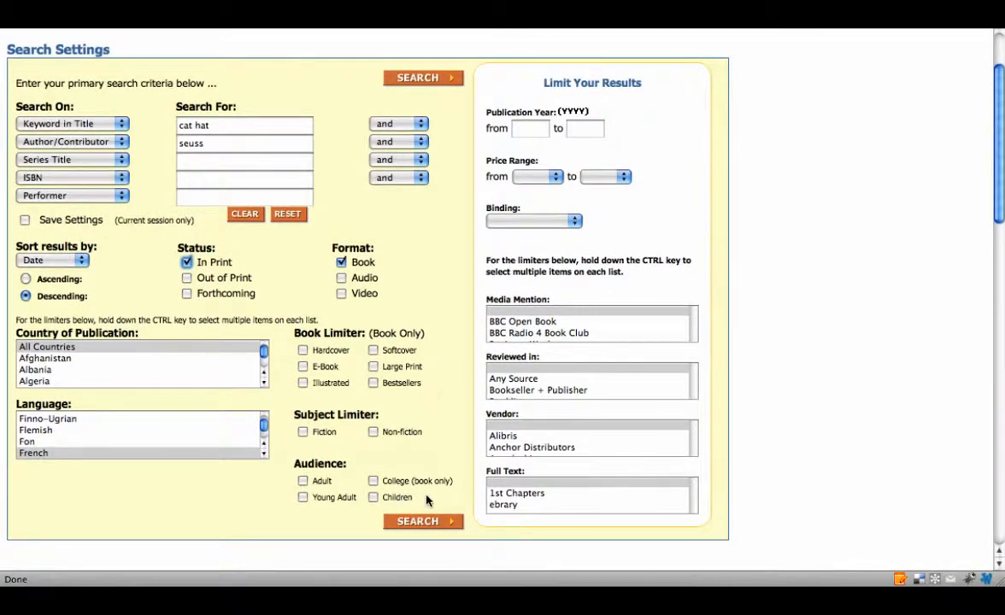
{"action": "left_click", "coordinate": [426, 520]}
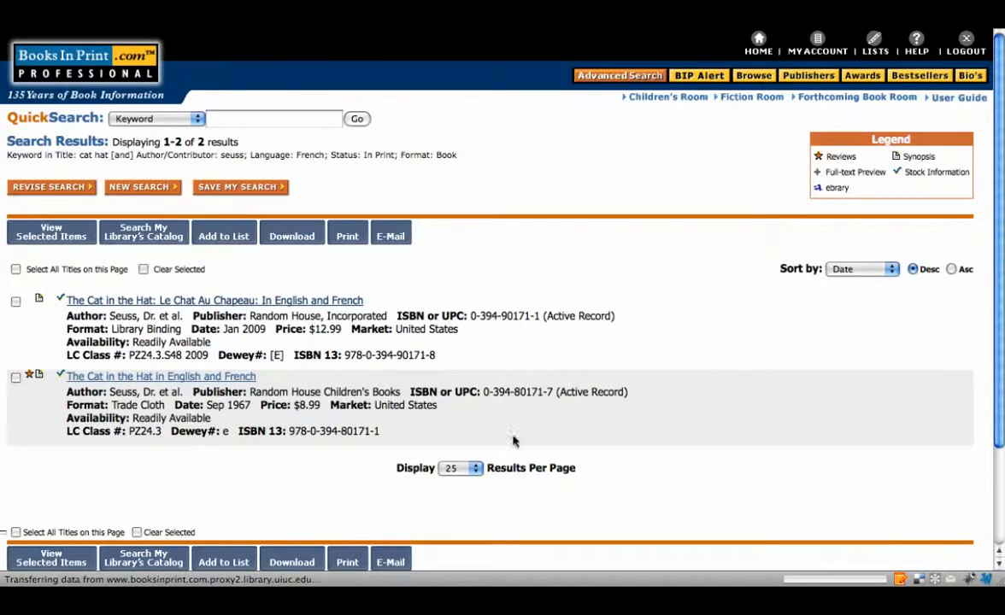
Open the record for The Cat in the Hat in English and French and examine its full description
{"action": "scroll", "coordinate": [586, 378], "scroll_direction": "down", "scroll_amount": 1}
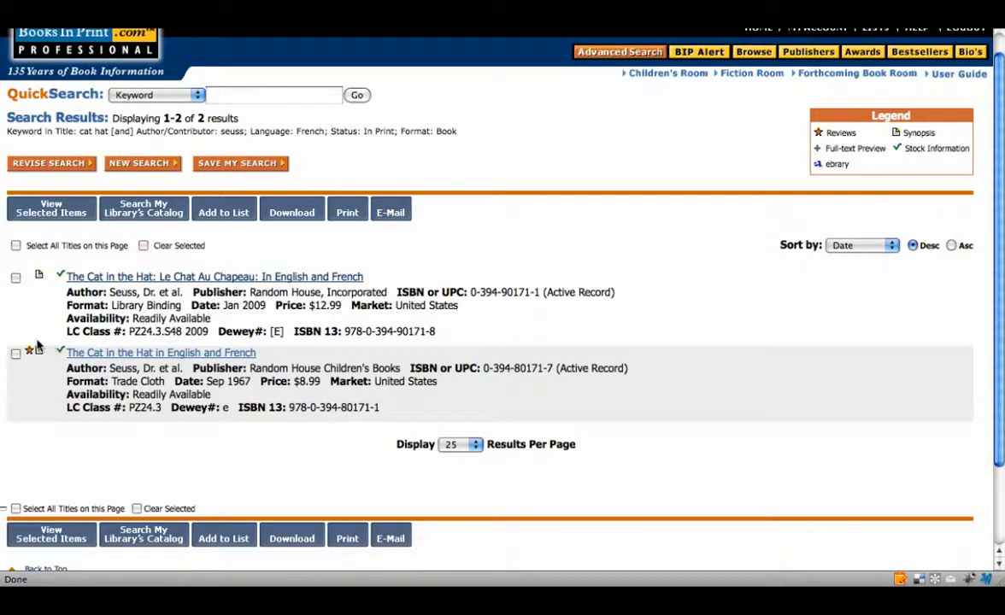
{"action": "left_click", "coordinate": [160, 354]}
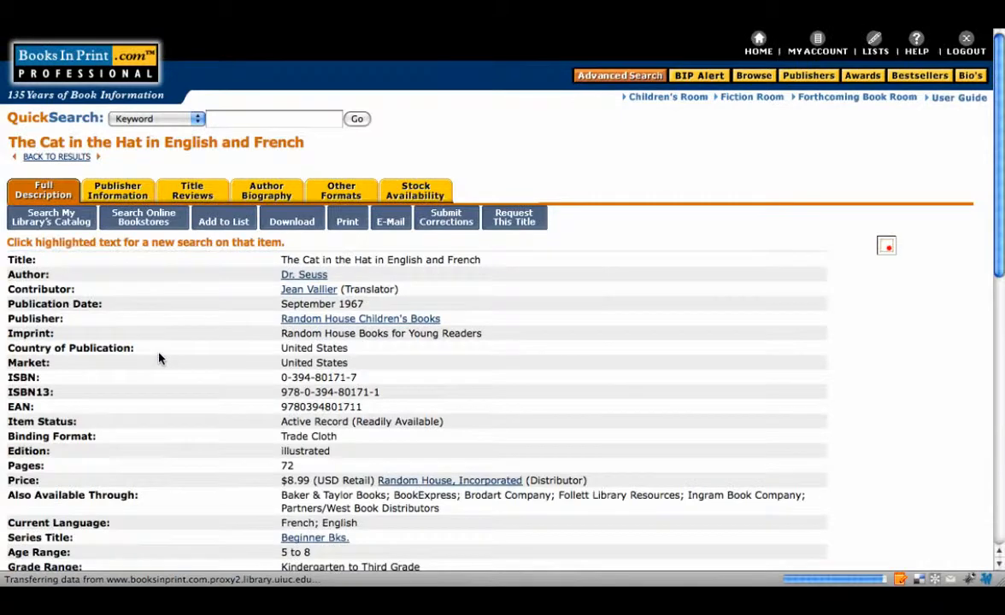
{"action": "scroll", "coordinate": [216, 351], "scroll_direction": "down", "scroll_amount": 2}
{"action": "scroll", "coordinate": [216, 351], "scroll_direction": "down", "scroll_amount": 1}
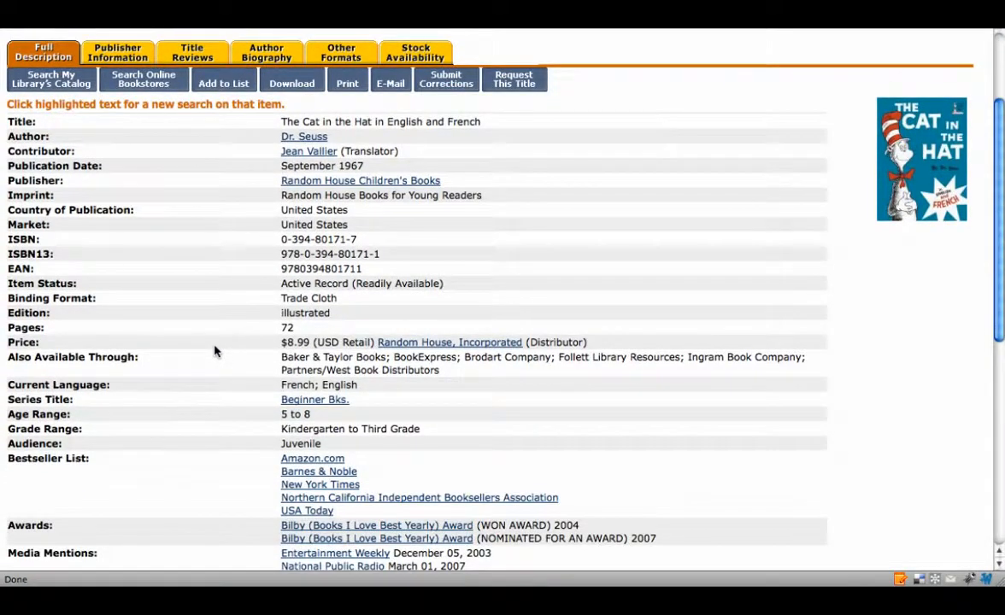
{"action": "scroll", "coordinate": [248, 305], "scroll_direction": "down", "scroll_amount": 2}
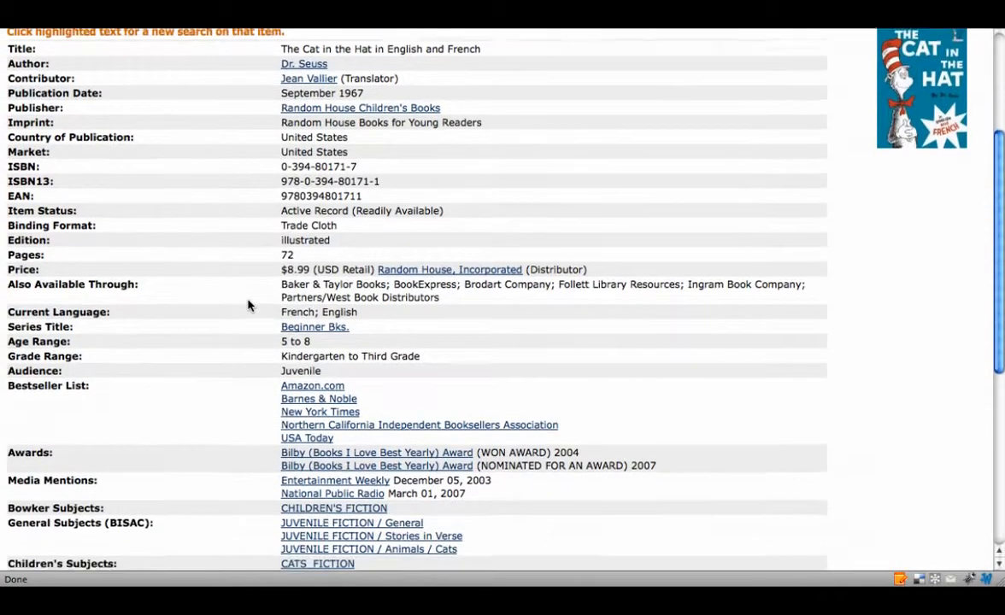
{"action": "scroll", "coordinate": [248, 305], "scroll_direction": "up", "scroll_amount": 1}
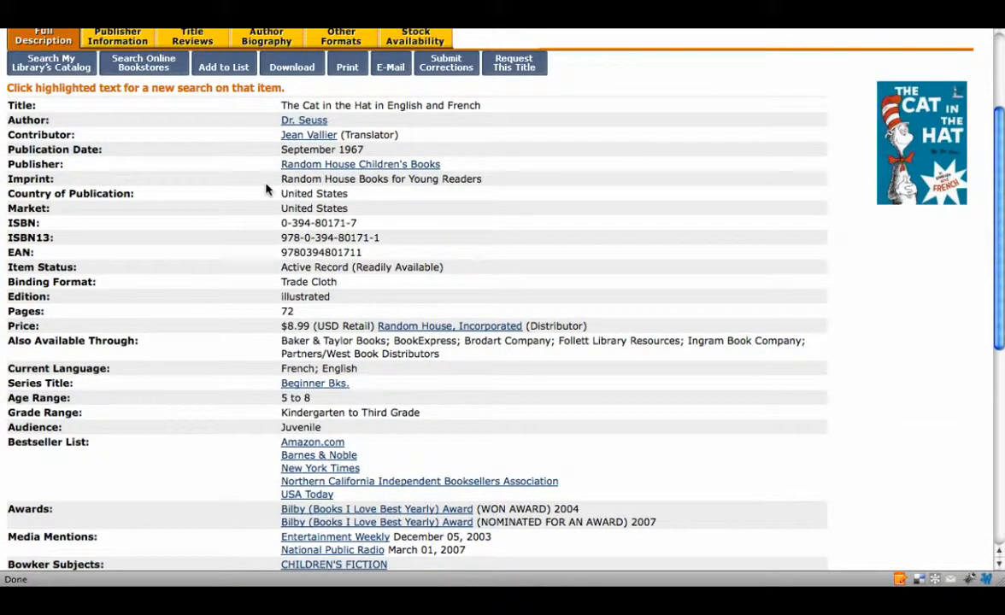
{"action": "scroll", "coordinate": [266, 190], "scroll_direction": "down", "scroll_amount": 3}
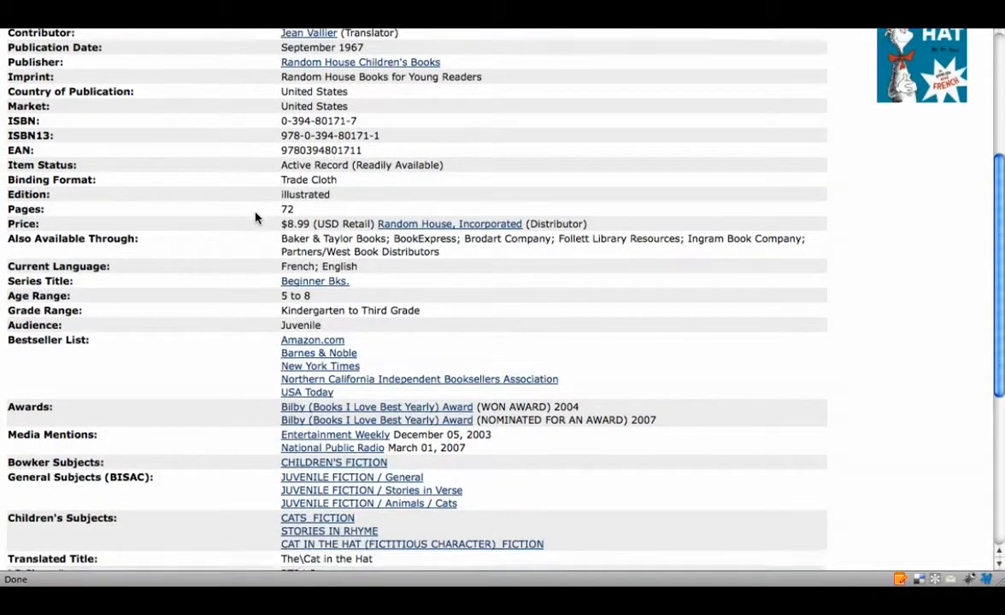
{"action": "scroll", "coordinate": [254, 217], "scroll_direction": "down", "scroll_amount": 2}
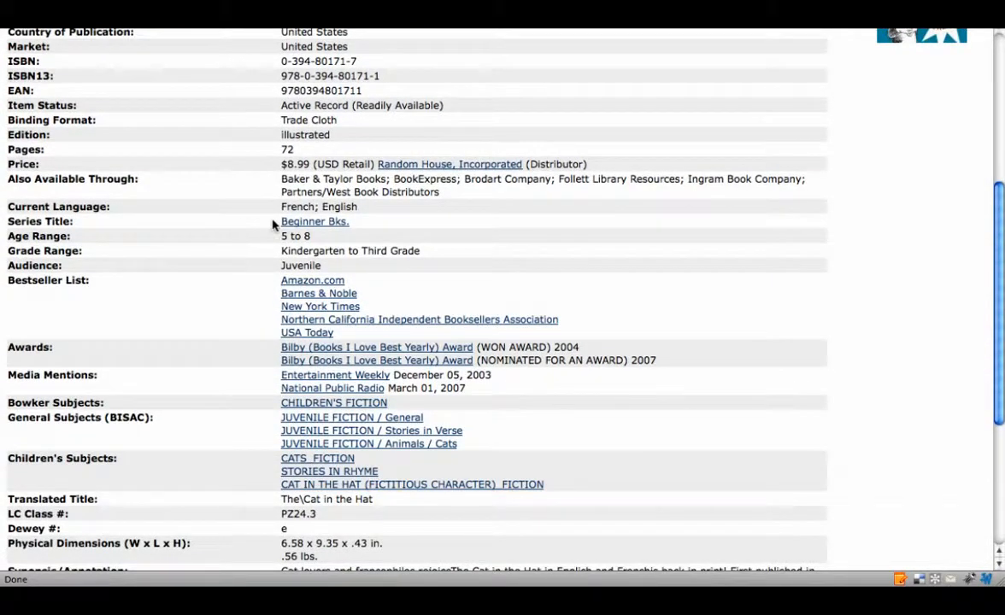
{"action": "scroll", "coordinate": [350, 214], "scroll_direction": "down", "scroll_amount": 1}
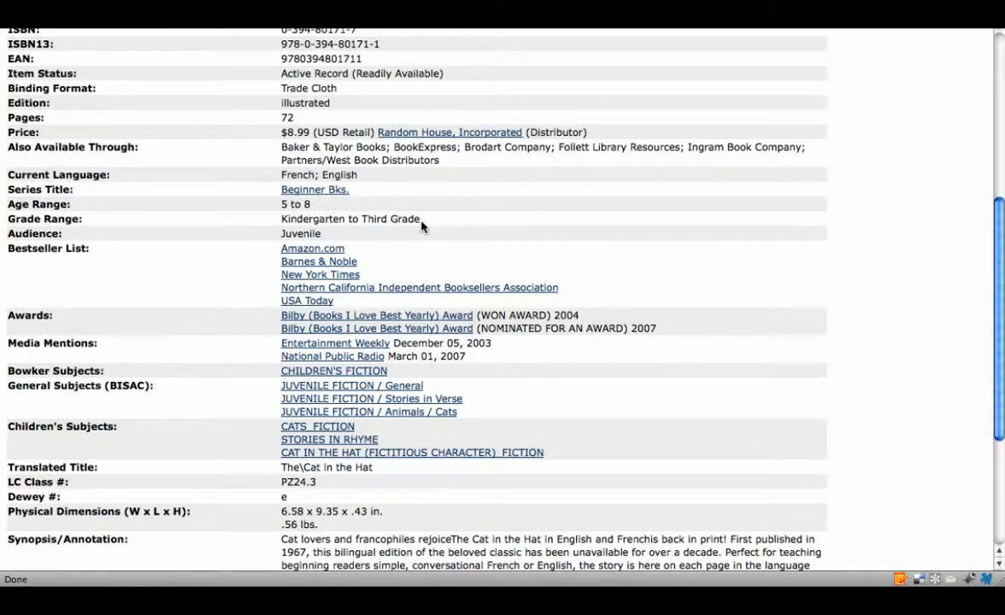
{"action": "scroll", "coordinate": [421, 224], "scroll_direction": "down", "scroll_amount": 2}
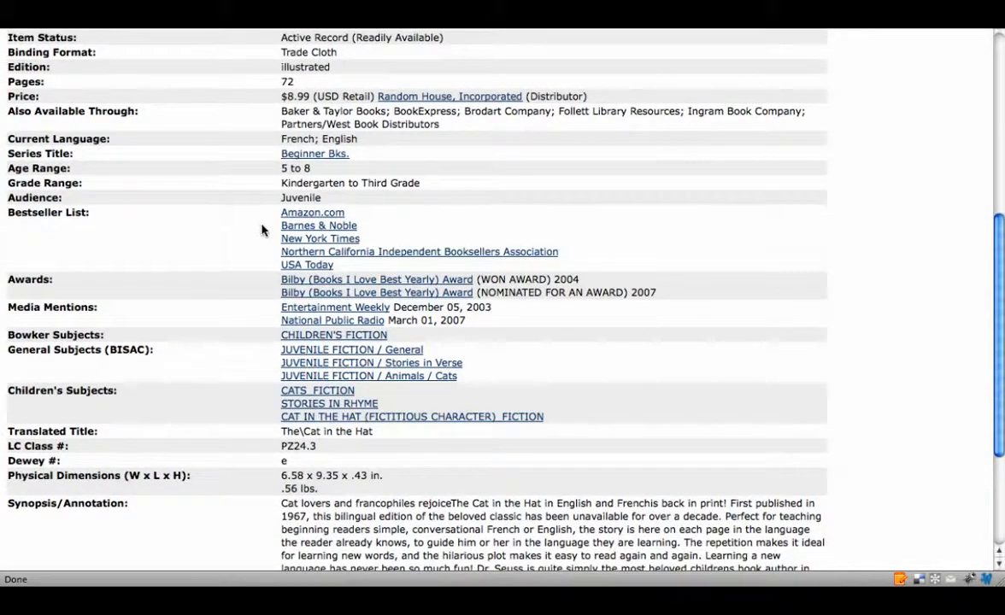
Examine the rest of the book's full description through the synopsis, and open its title reviews
{"action": "scroll", "coordinate": [262, 259], "scroll_direction": "down", "scroll_amount": 5}
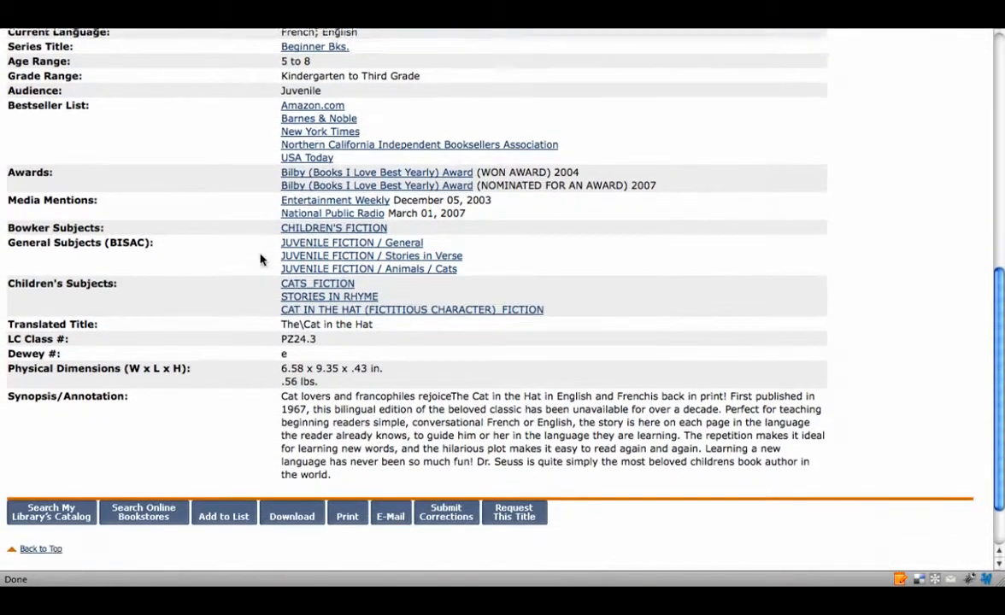
{"action": "scroll", "coordinate": [261, 260], "scroll_direction": "down", "scroll_amount": 1}
{"action": "scroll", "coordinate": [197, 237], "scroll_direction": "down", "scroll_amount": 2}
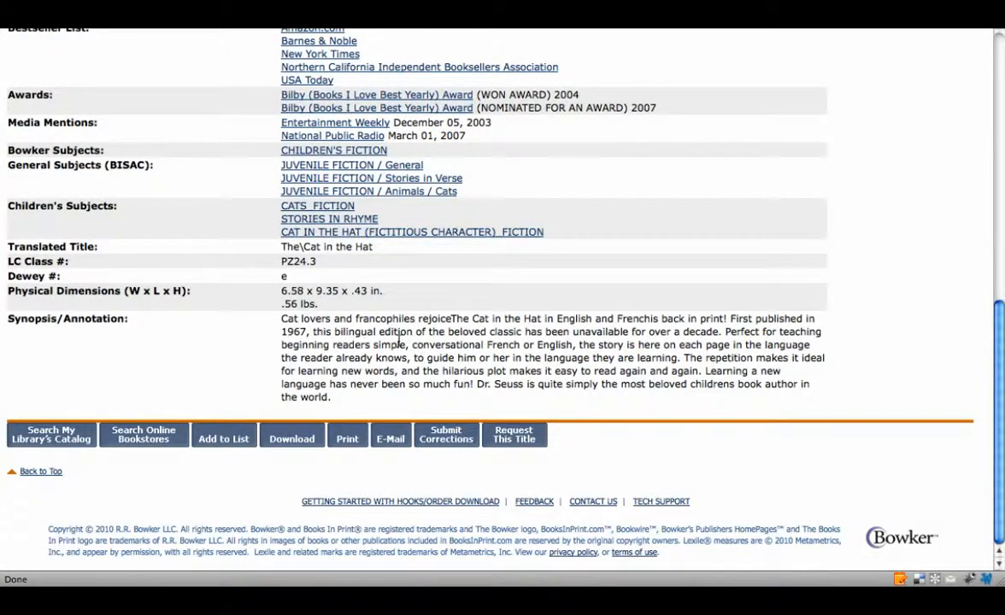
{"action": "scroll", "coordinate": [205, 335], "scroll_direction": "up", "scroll_amount": 15}
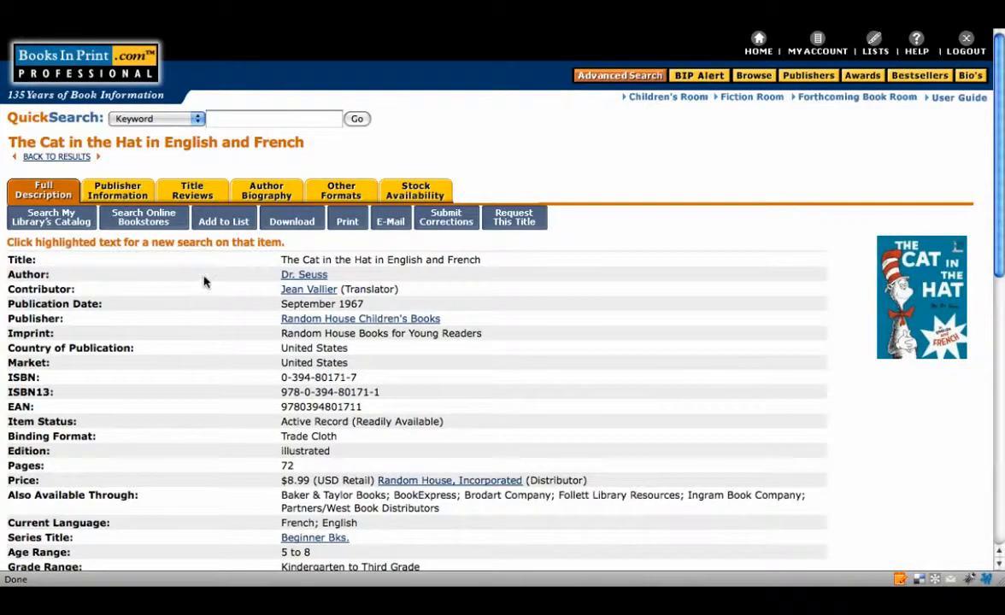
{"action": "left_click", "coordinate": [205, 194]}
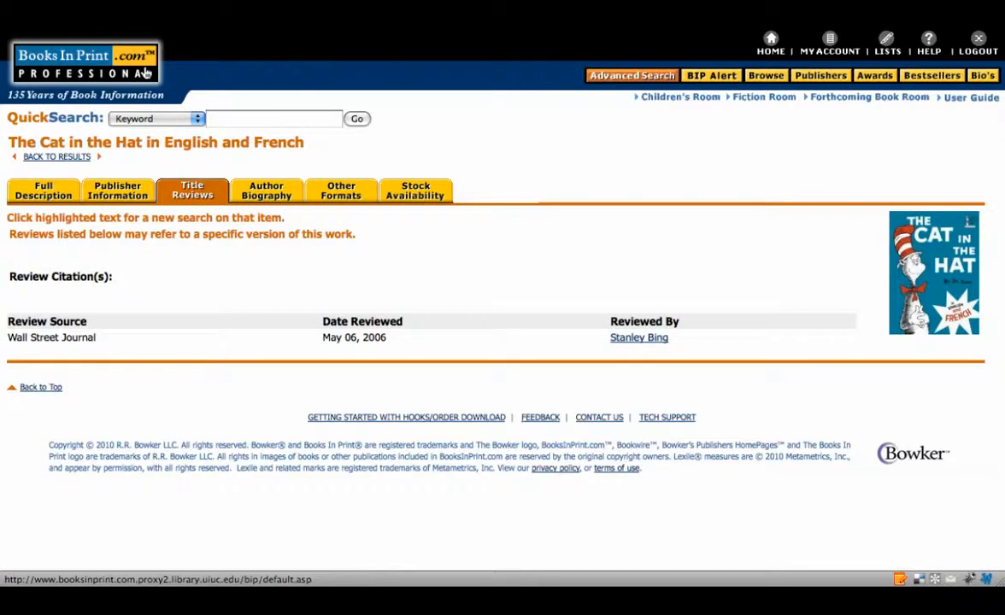
Return to the Books In Print home page and look over its quick search and resource sections
{"action": "left_click", "coordinate": [145, 73]}
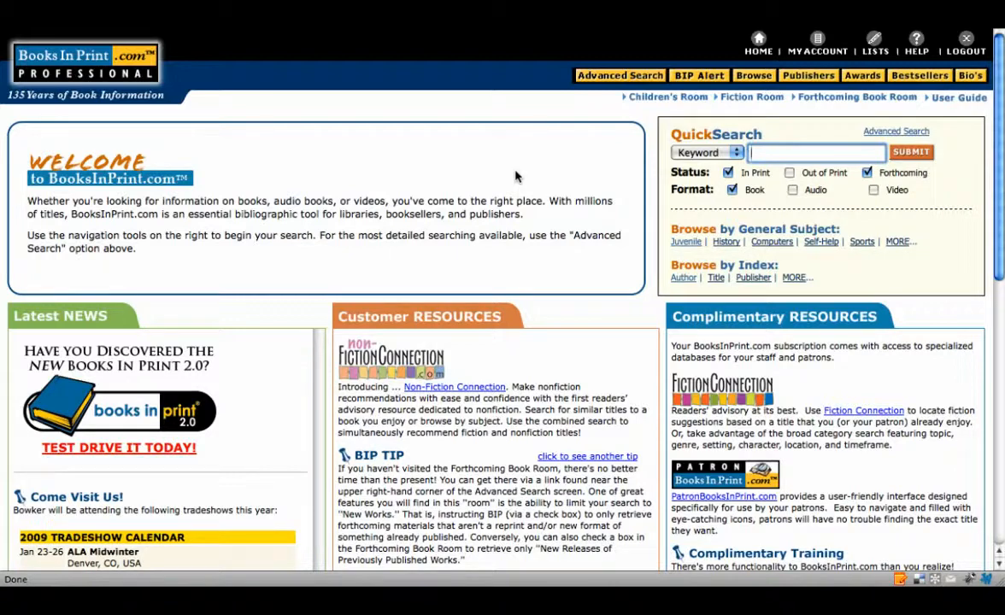
{"action": "scroll", "coordinate": [515, 176], "scroll_direction": "down", "scroll_amount": 1}
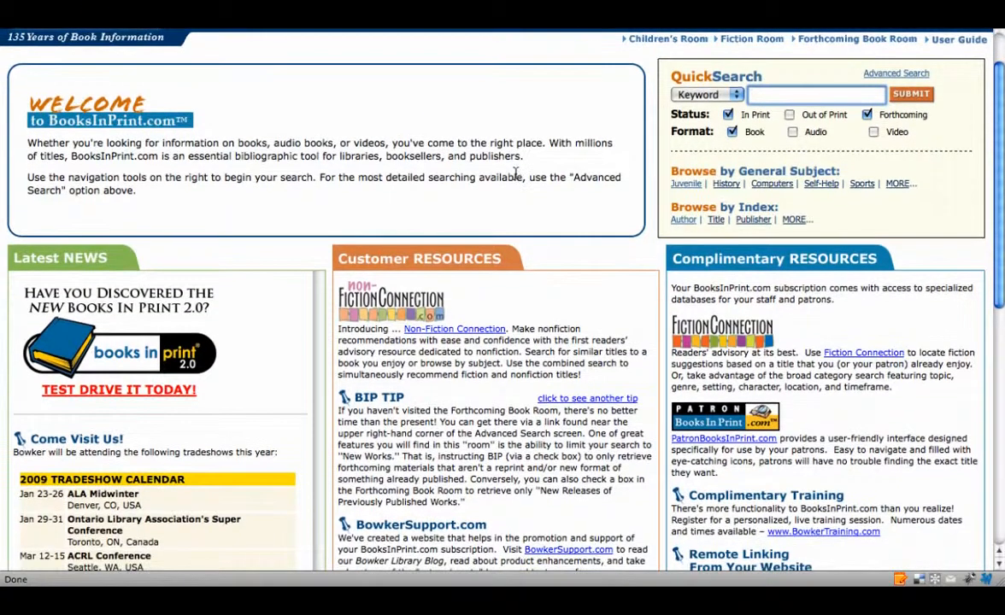
{"action": "scroll", "coordinate": [516, 176], "scroll_direction": "up", "scroll_amount": 1}
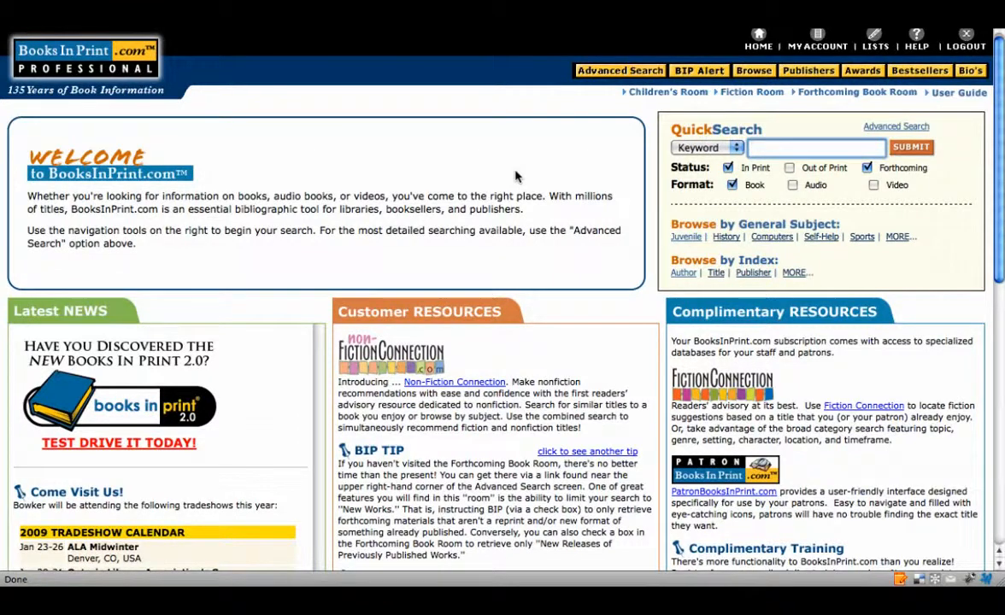